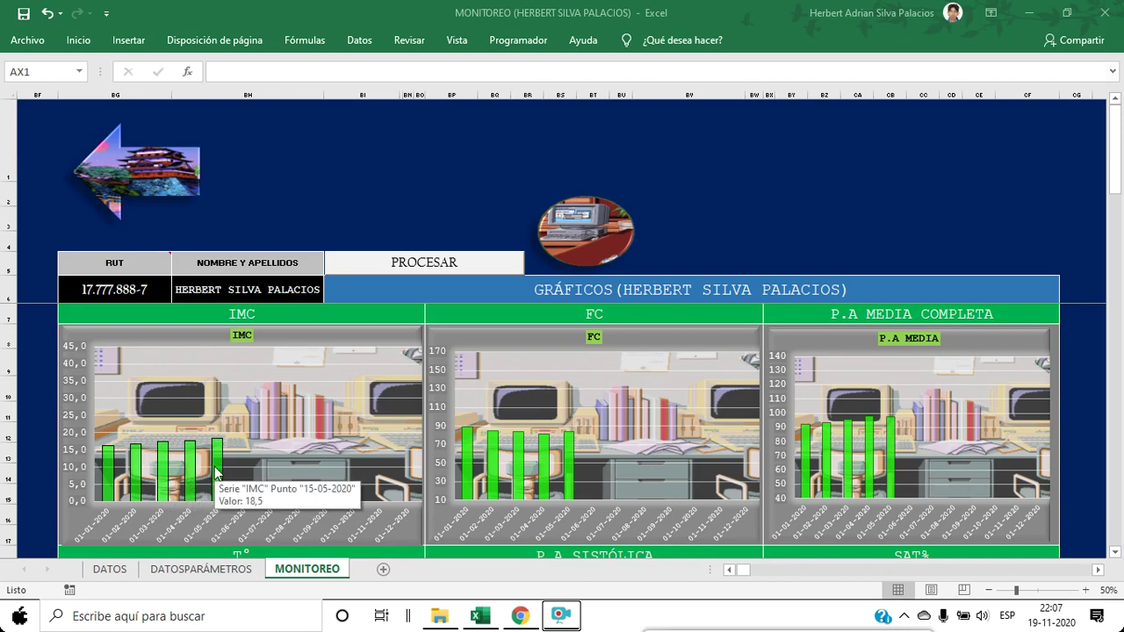
Examine the patient's monthly charts, from IMC, FC and P.A. MEDIA through to COLESTEROL TOTAL, LDL and LEUCOCITOS.
mouse_move(468, 465)
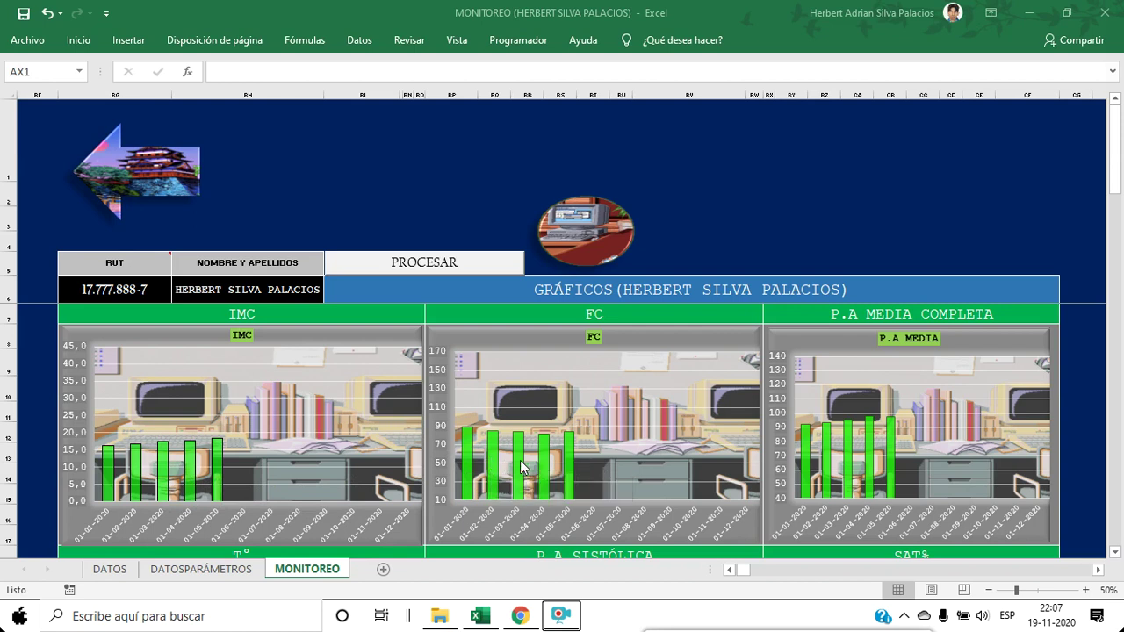
mouse_move(550, 463)
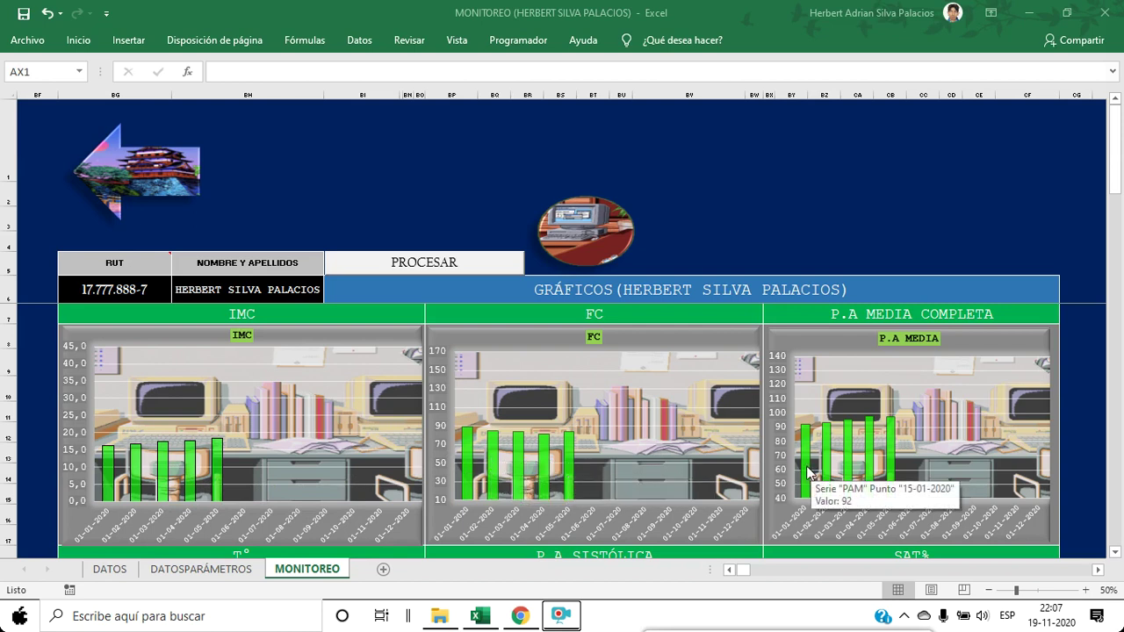
mouse_move(829, 471)
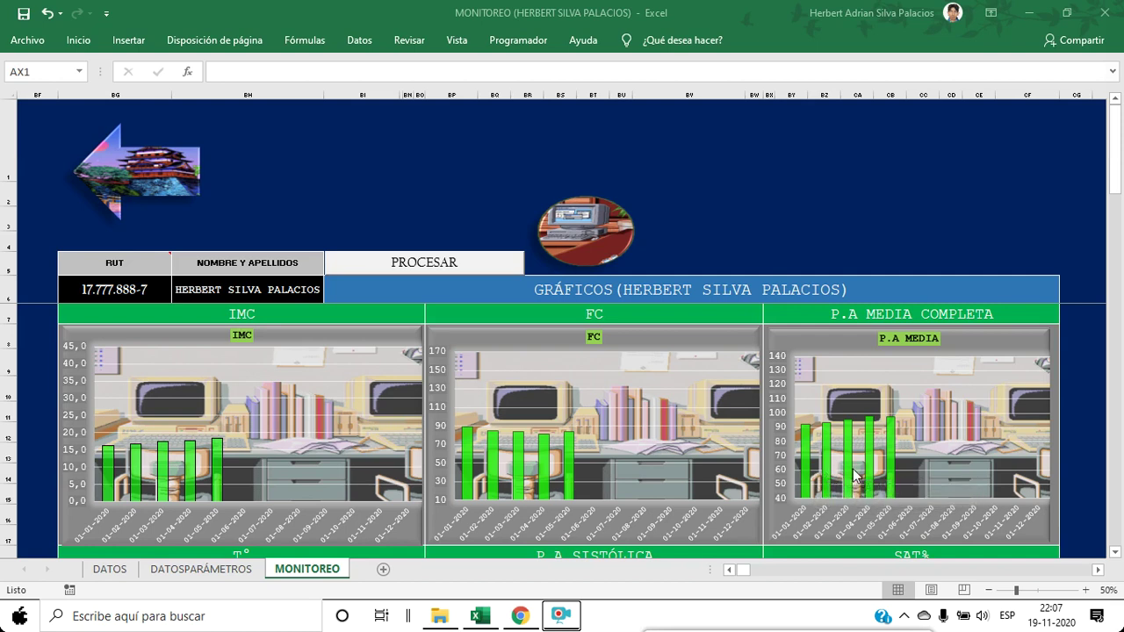
mouse_move(871, 471)
scroll(630, 464, down, 1)
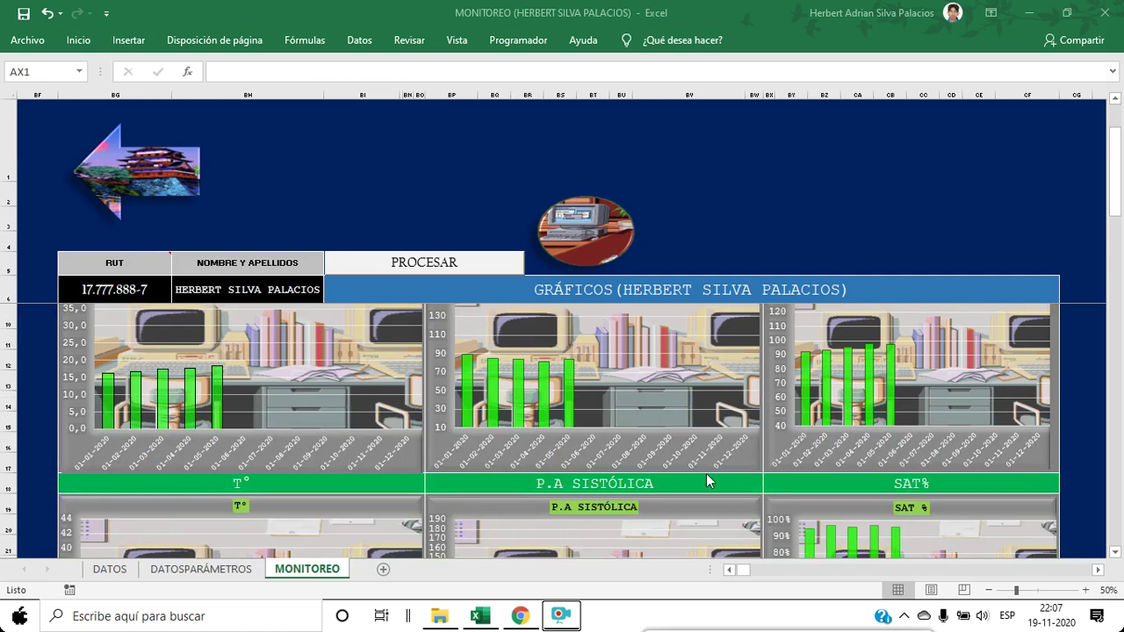
scroll(683, 459, down, 1)
scroll(678, 448, up, 2)
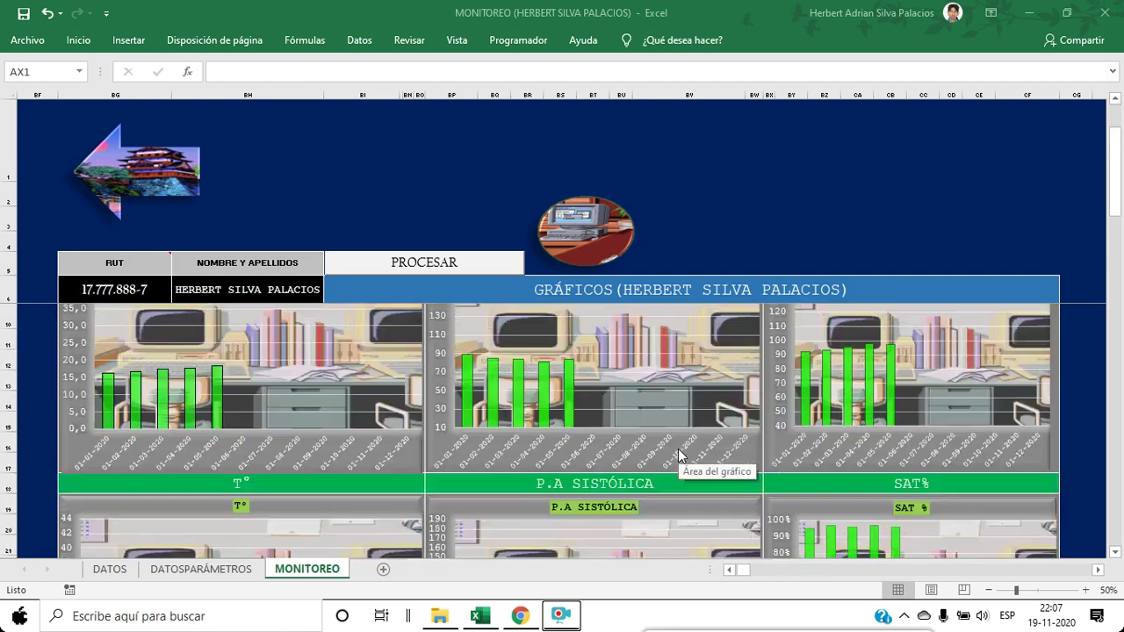
scroll(678, 448, down, 3)
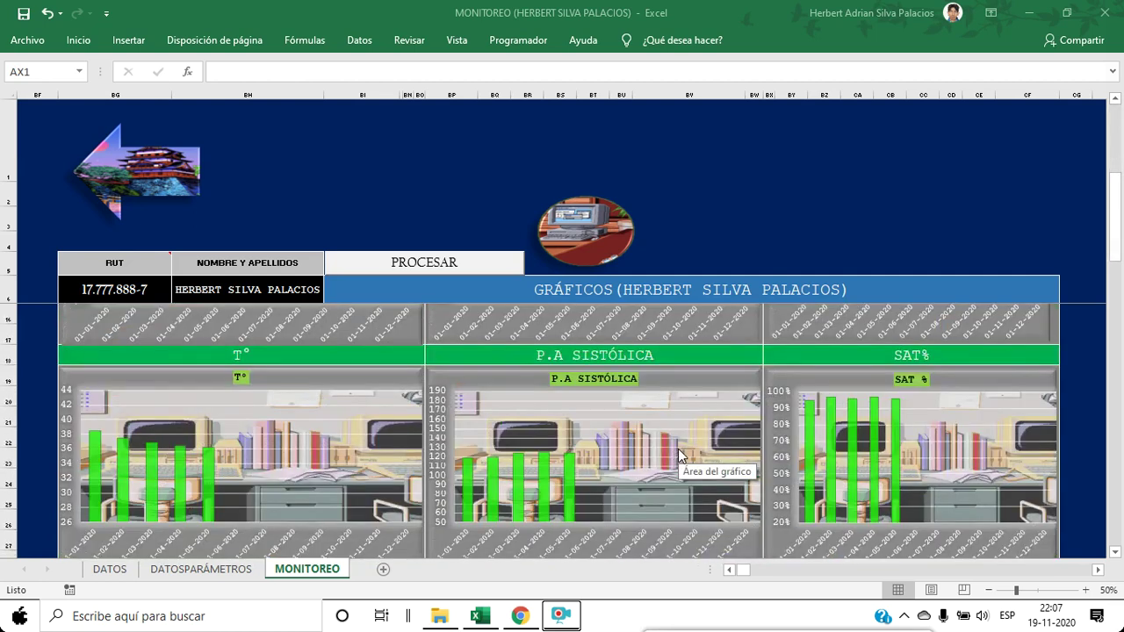
scroll(711, 457, down, 3)
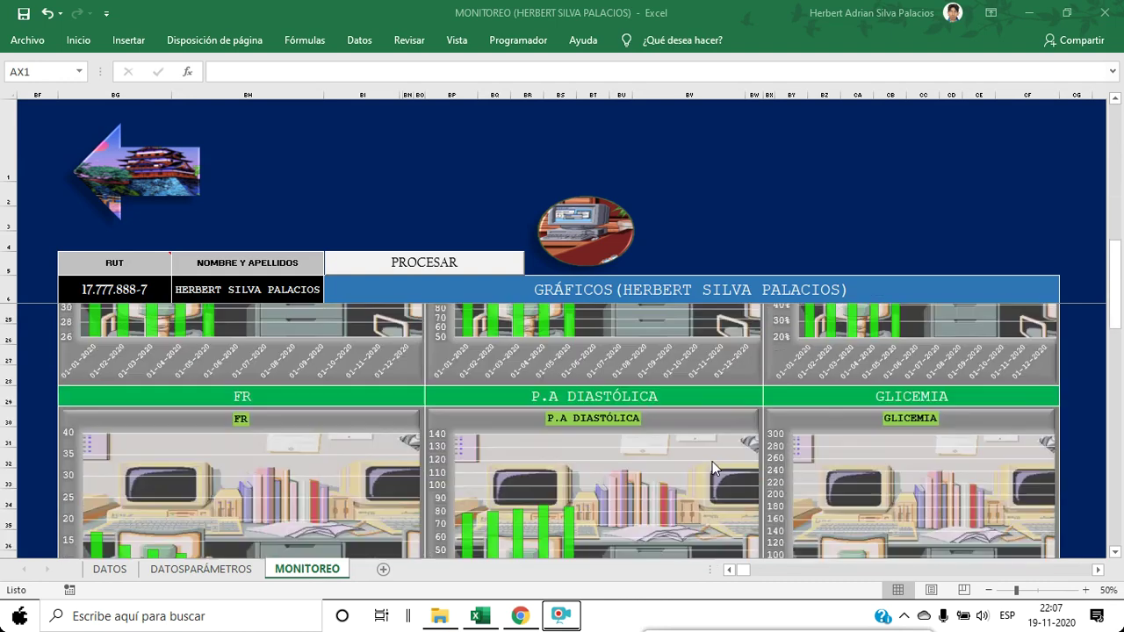
scroll(711, 461, down, 1)
scroll(711, 461, down, 1)
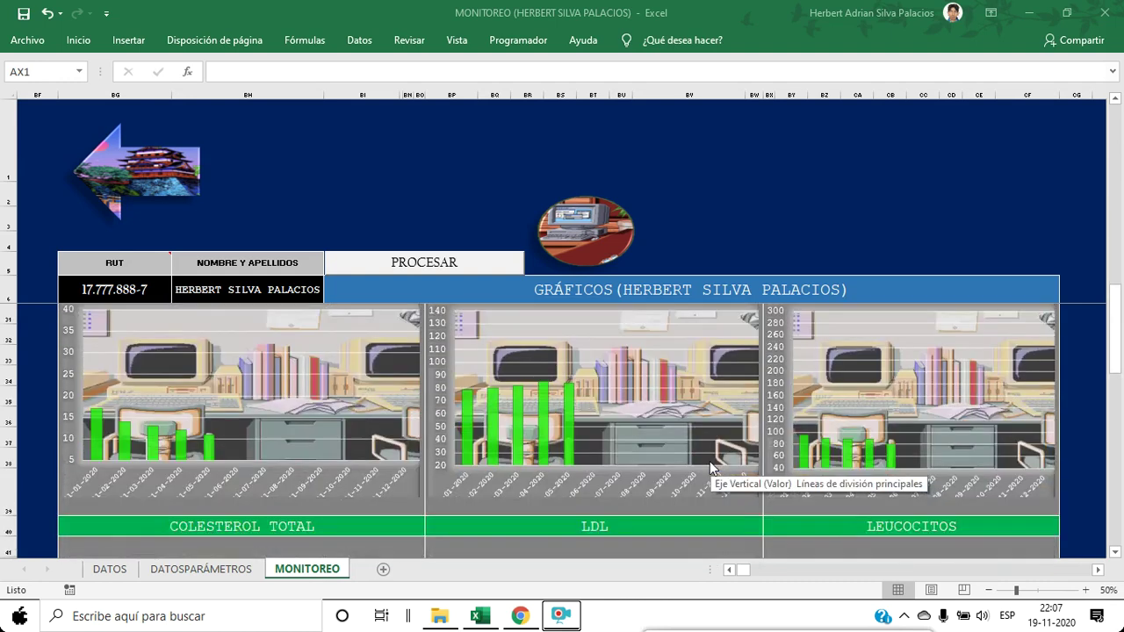
scroll(710, 462, down, 3)
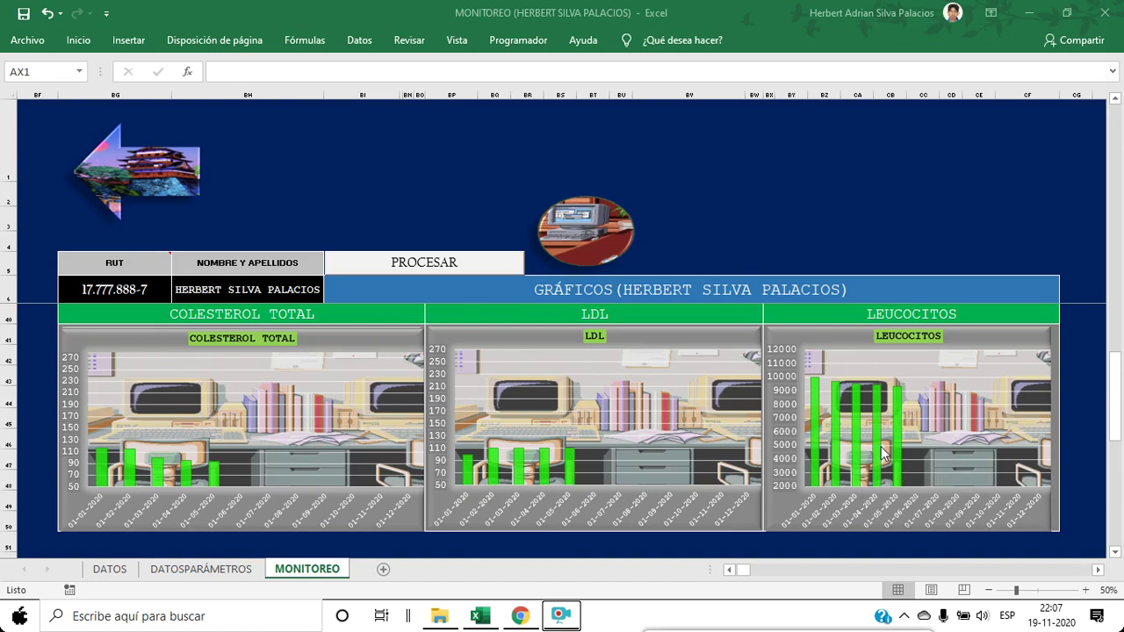
mouse_move(899, 449)
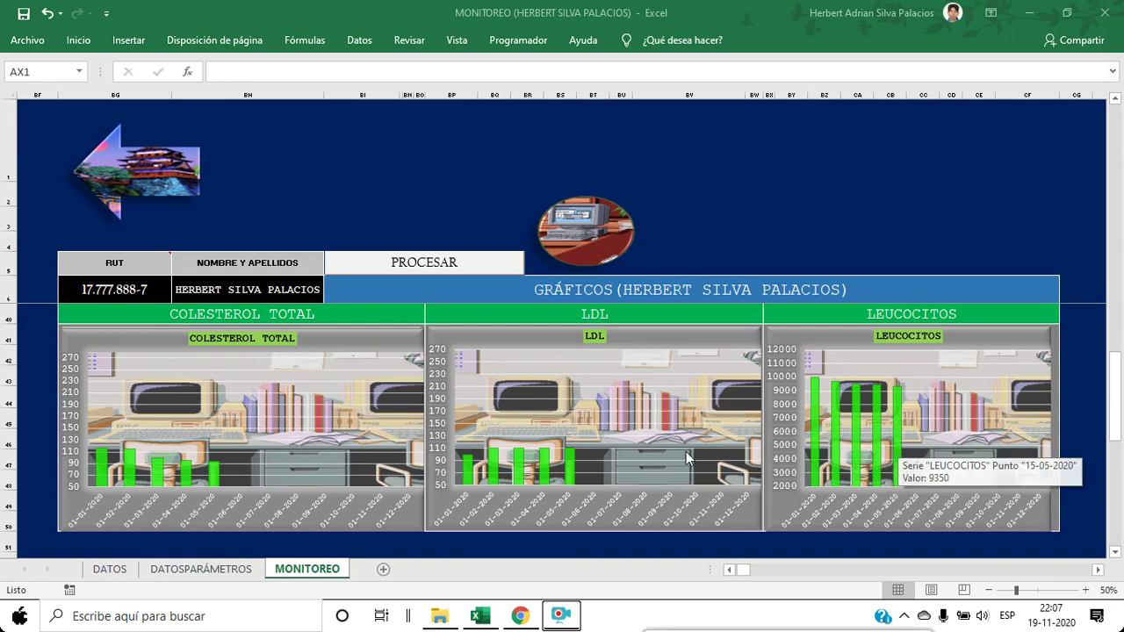
scroll(478, 463, up, 11)
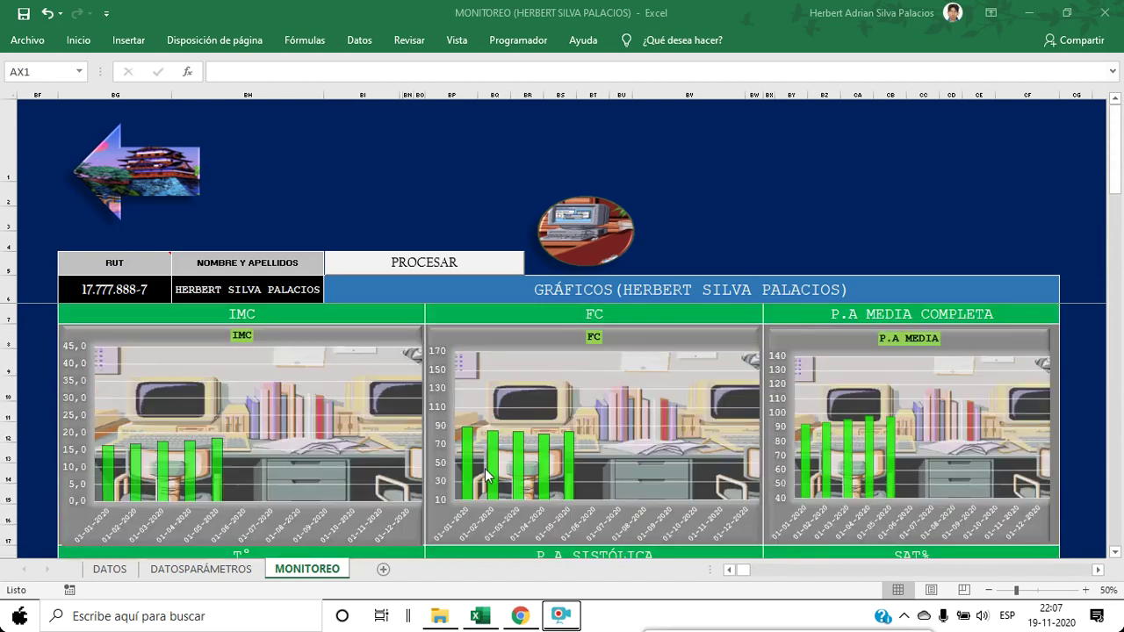
Open the patient's general information form, review all its fields including the full e-mail, and close the form.
click(562, 235)
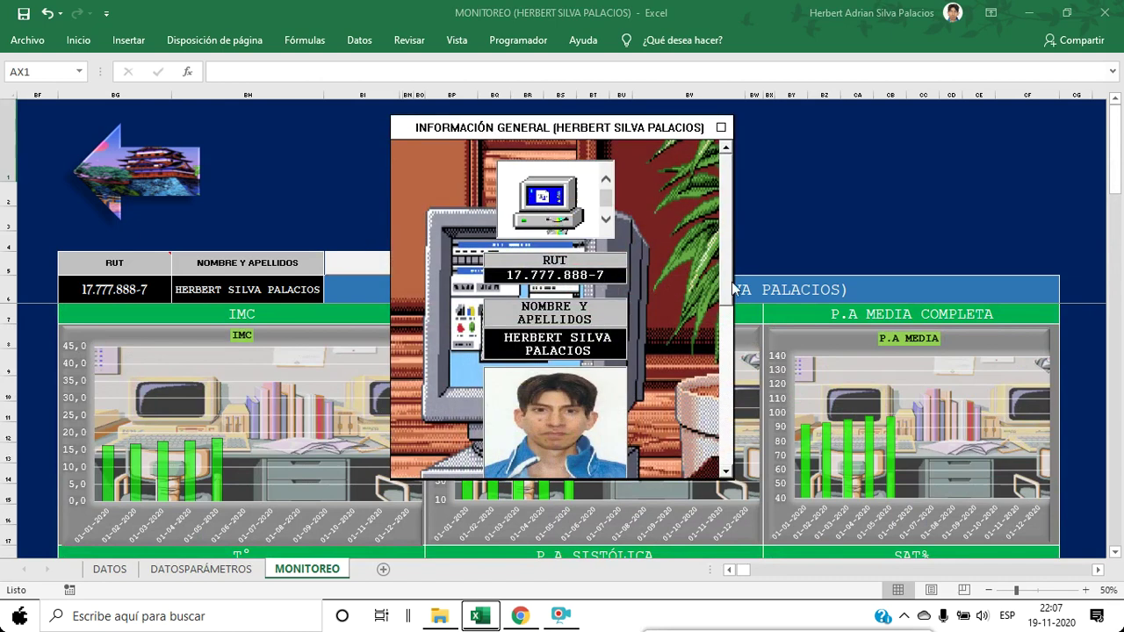
drag(725, 261, 722, 437)
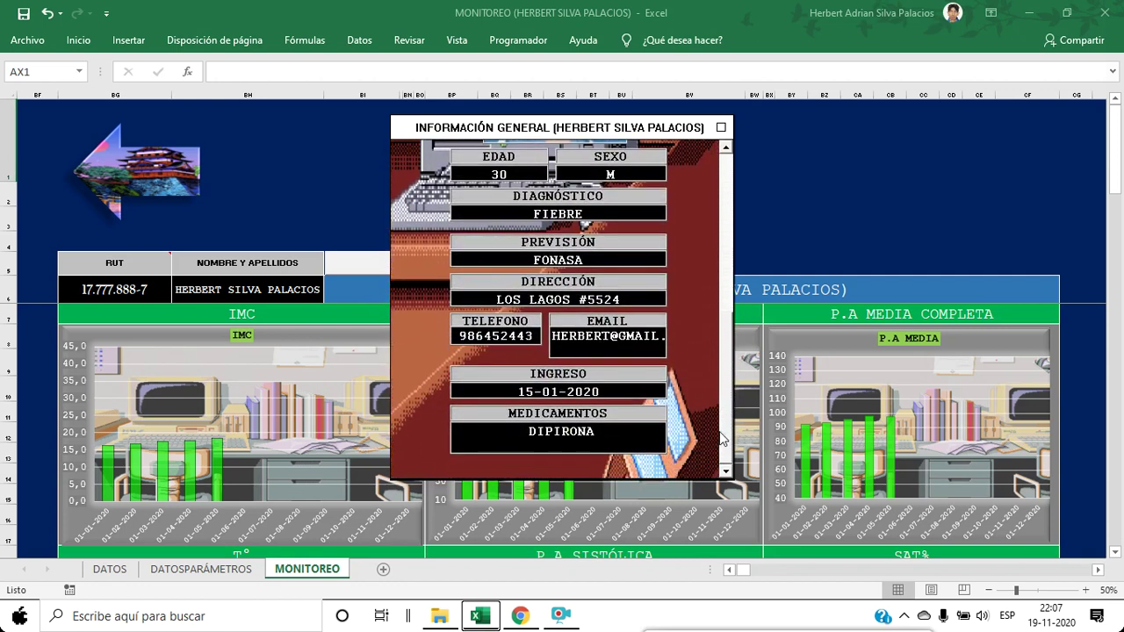
click(629, 347)
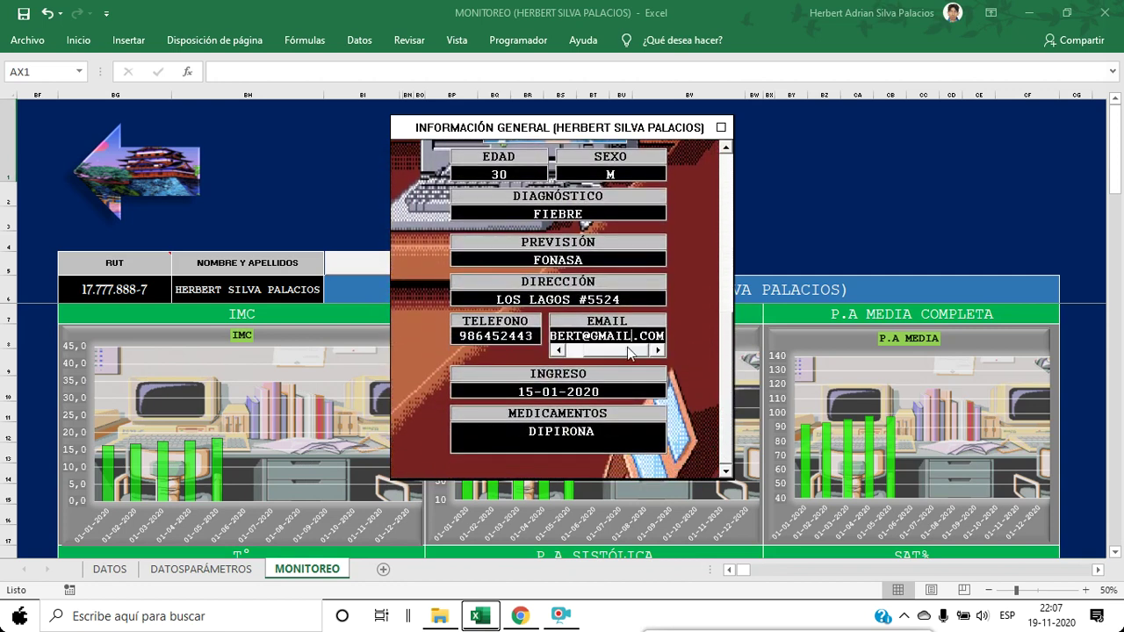
drag(729, 418, 700, 252)
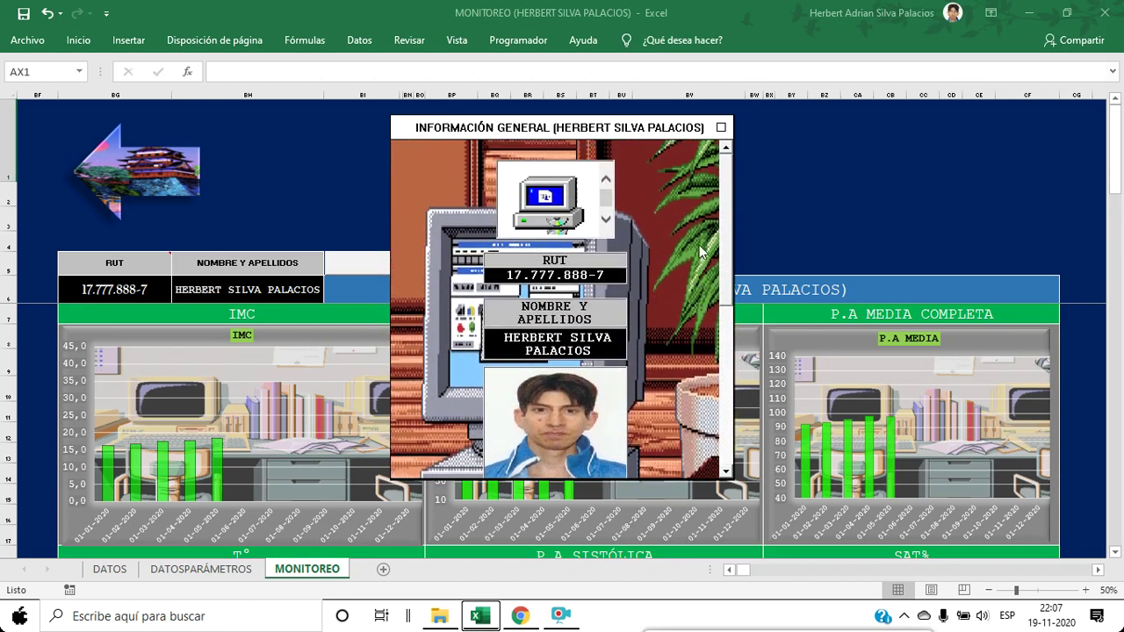
click(720, 128)
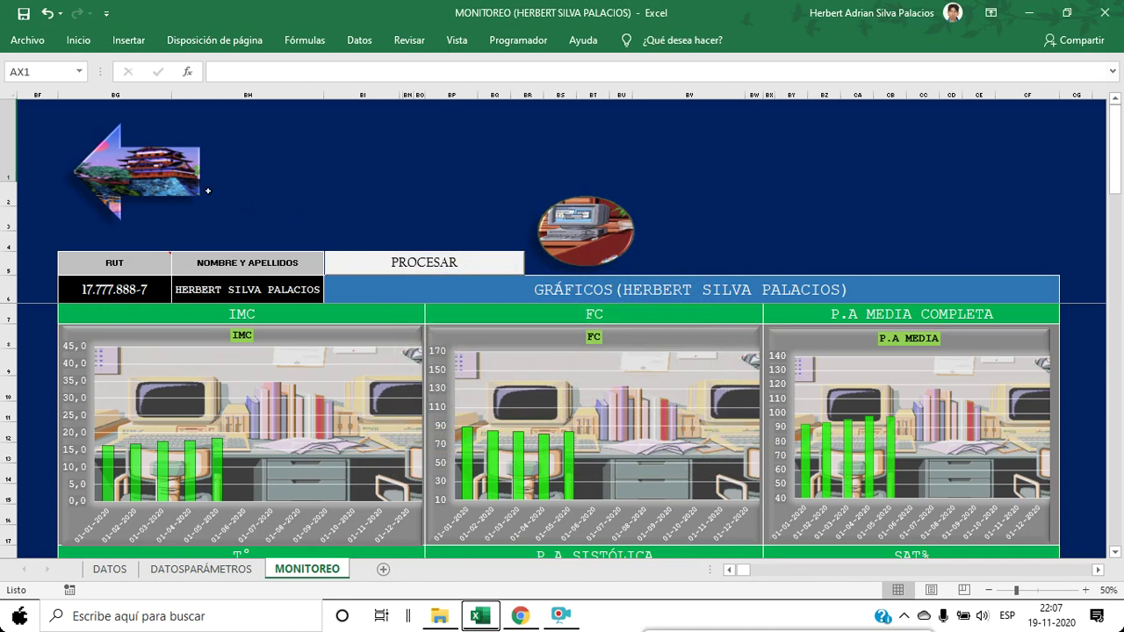
Go to the detailed monitoring table and inspect the patient's personal data cells, from diagnosis and admission date to PREVISIÓN.
click(169, 178)
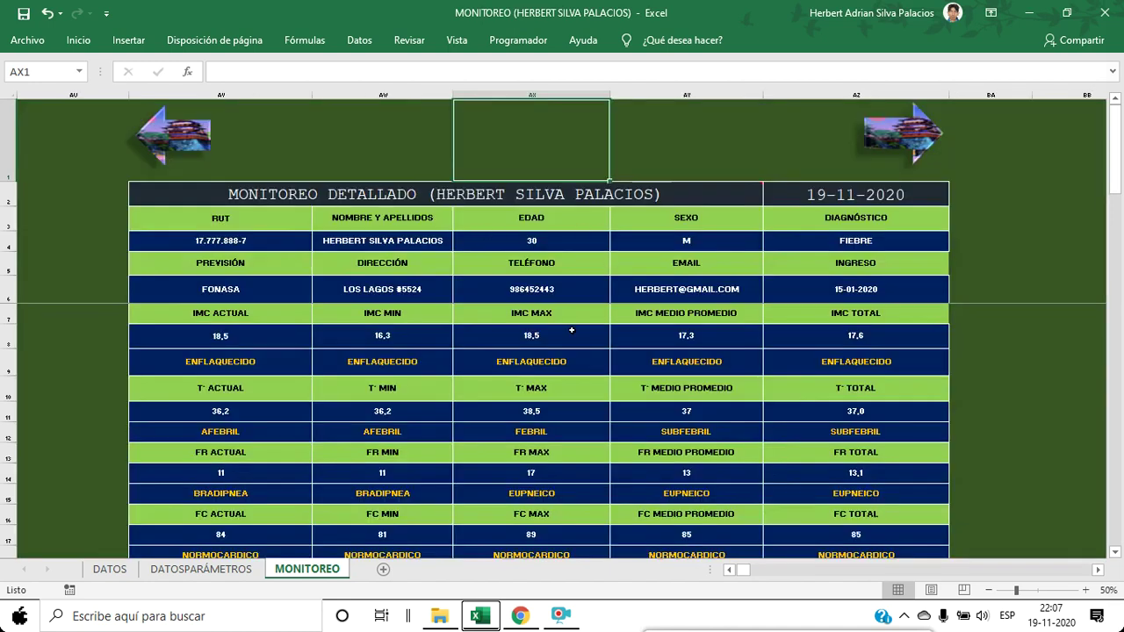
click(845, 239)
click(803, 289)
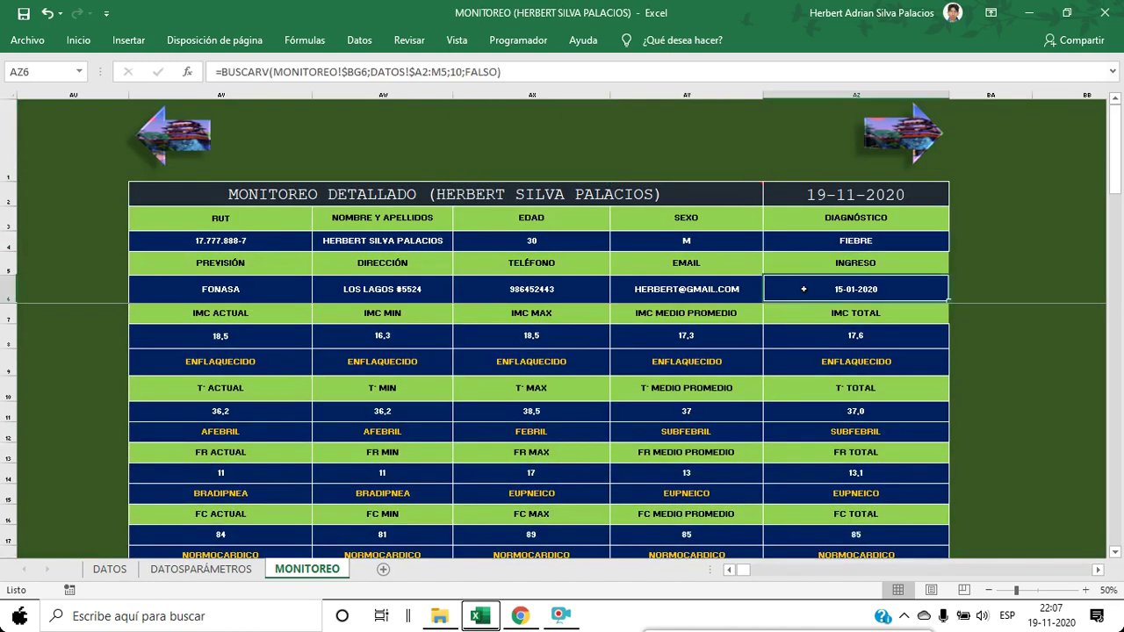
click(687, 249)
click(673, 285)
click(531, 241)
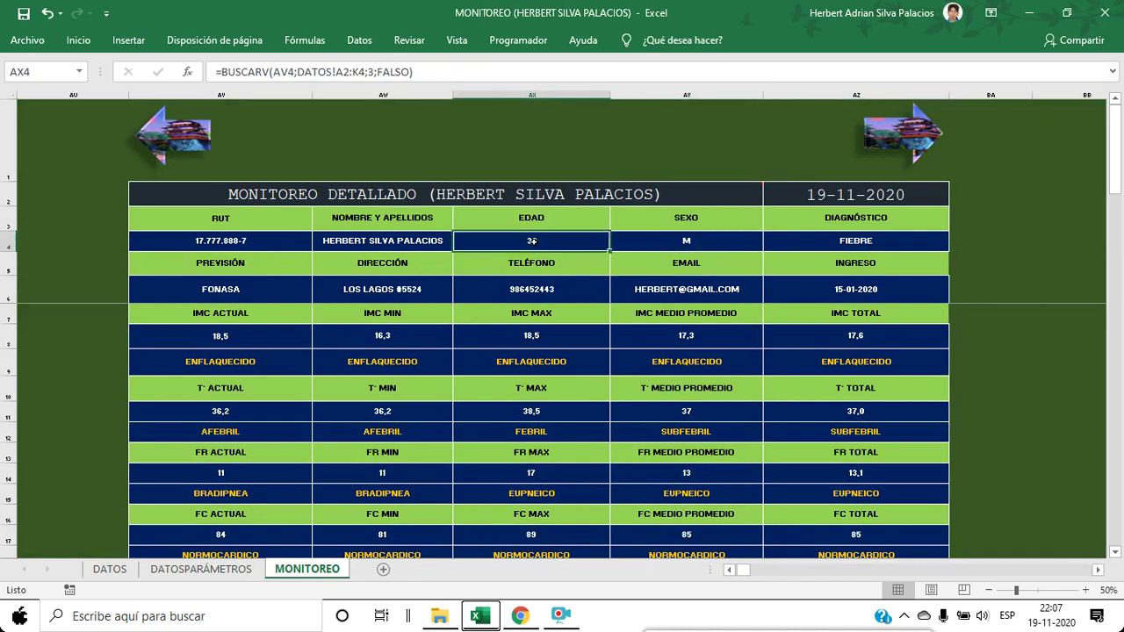
click(531, 290)
click(413, 247)
click(408, 285)
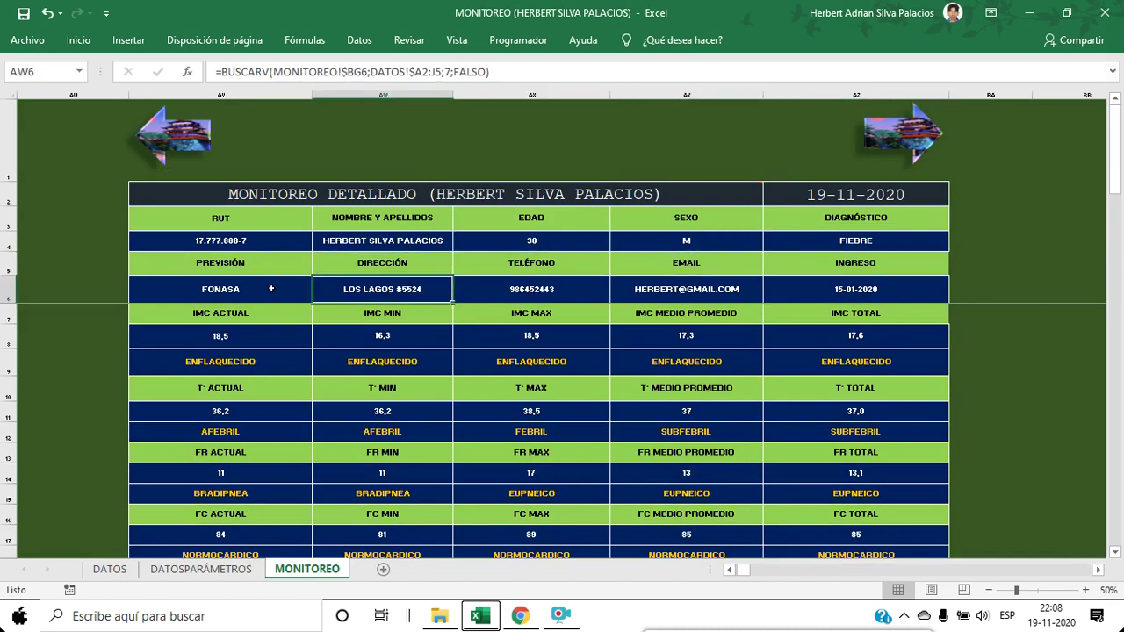
click(224, 294)
Inspect the formulas behind the current, minimum, maximum, average and total IMC values and their classifications.
click(241, 358)
click(247, 342)
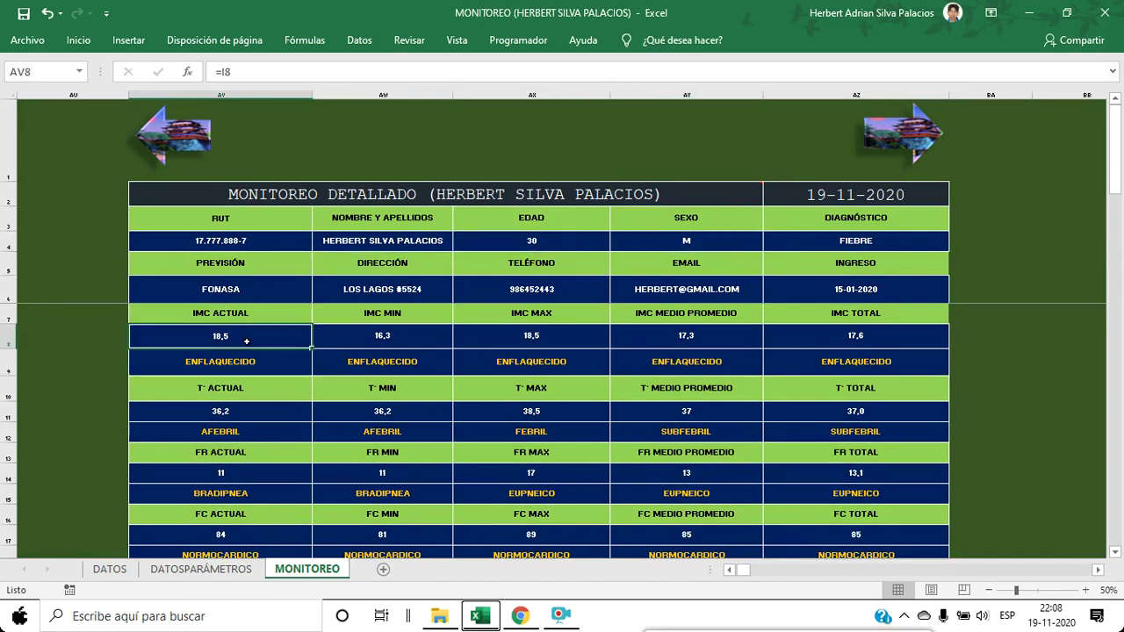
click(379, 342)
click(406, 358)
click(544, 340)
click(550, 361)
click(674, 336)
click(686, 365)
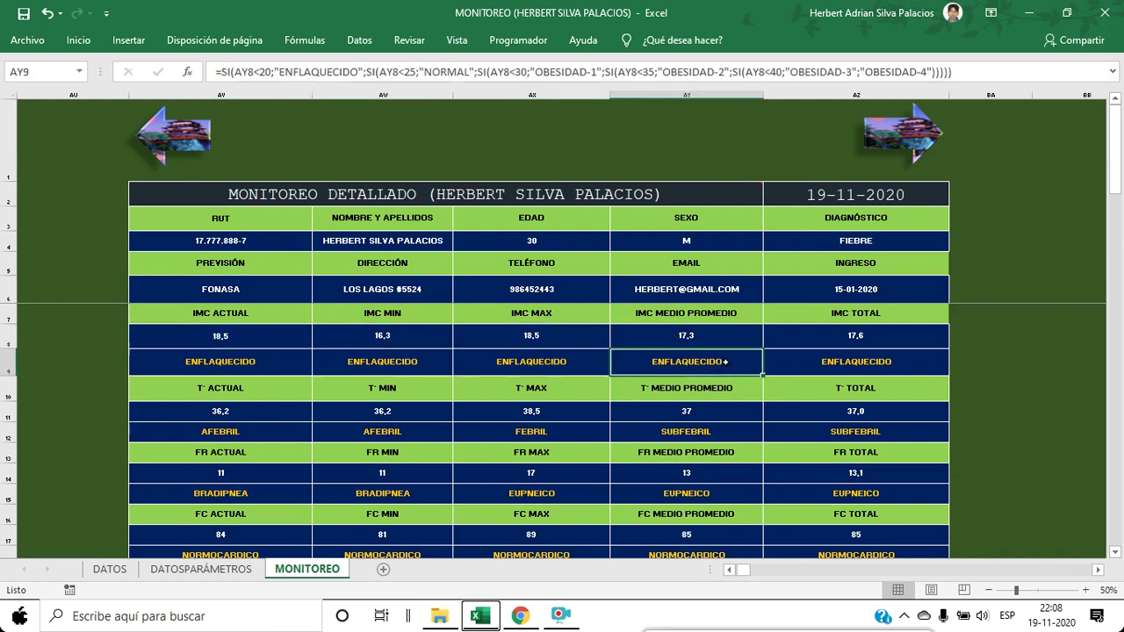
click(833, 338)
click(828, 363)
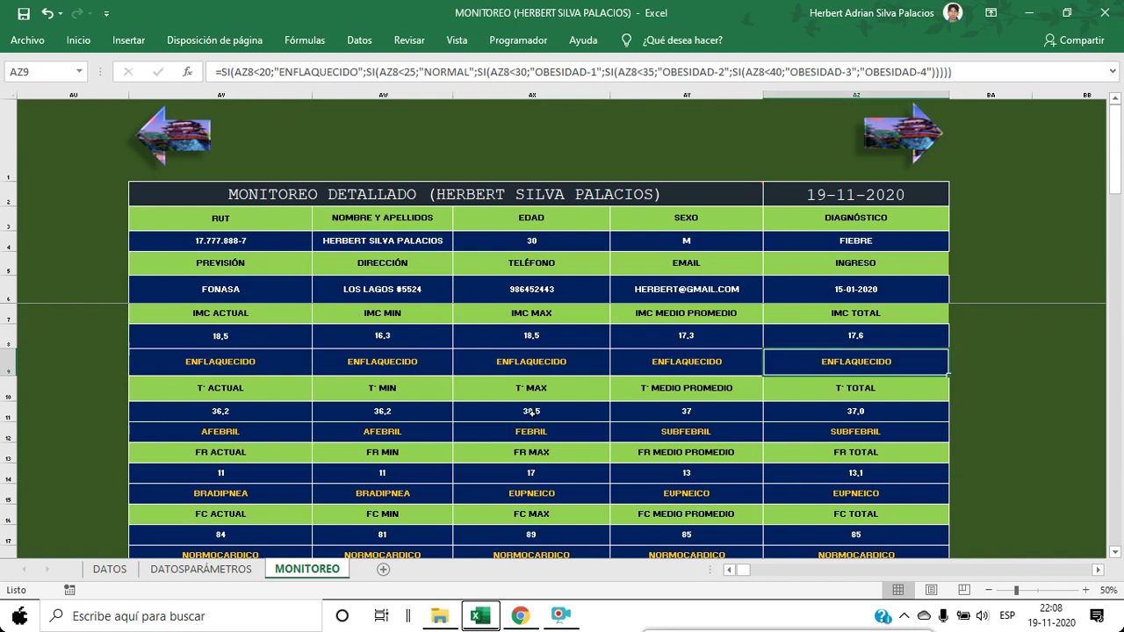
Review the remaining parameters of the detailed table, inspecting the combined LDL and cholesterol result and the LEUCOCITOS values and classifications.
scroll(531, 412, down, 4)
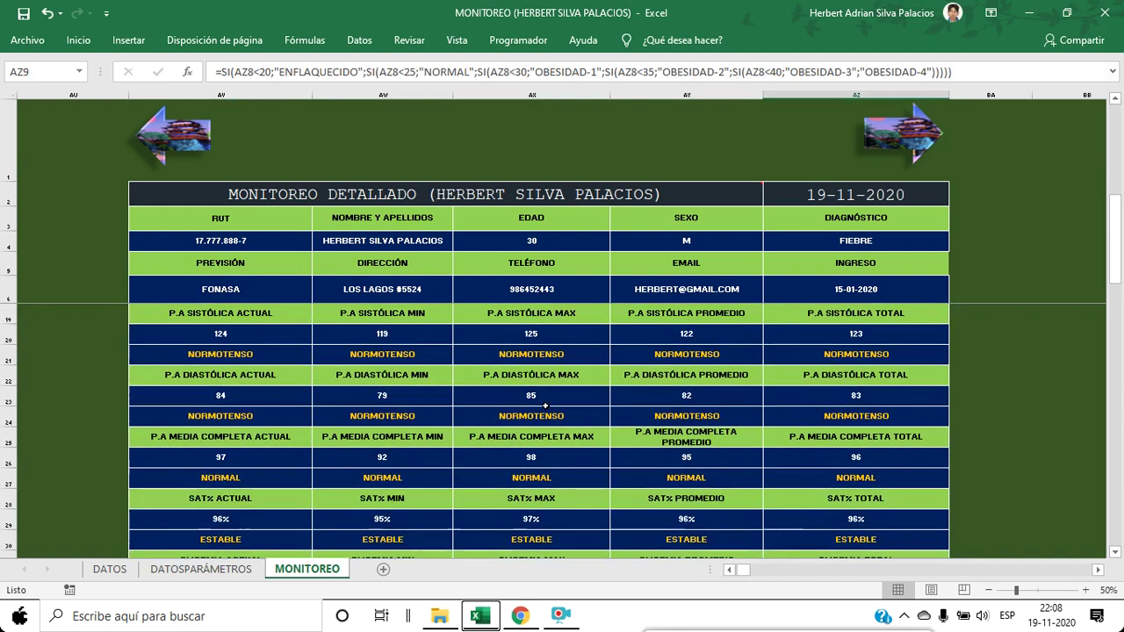
scroll(544, 406, down, 5)
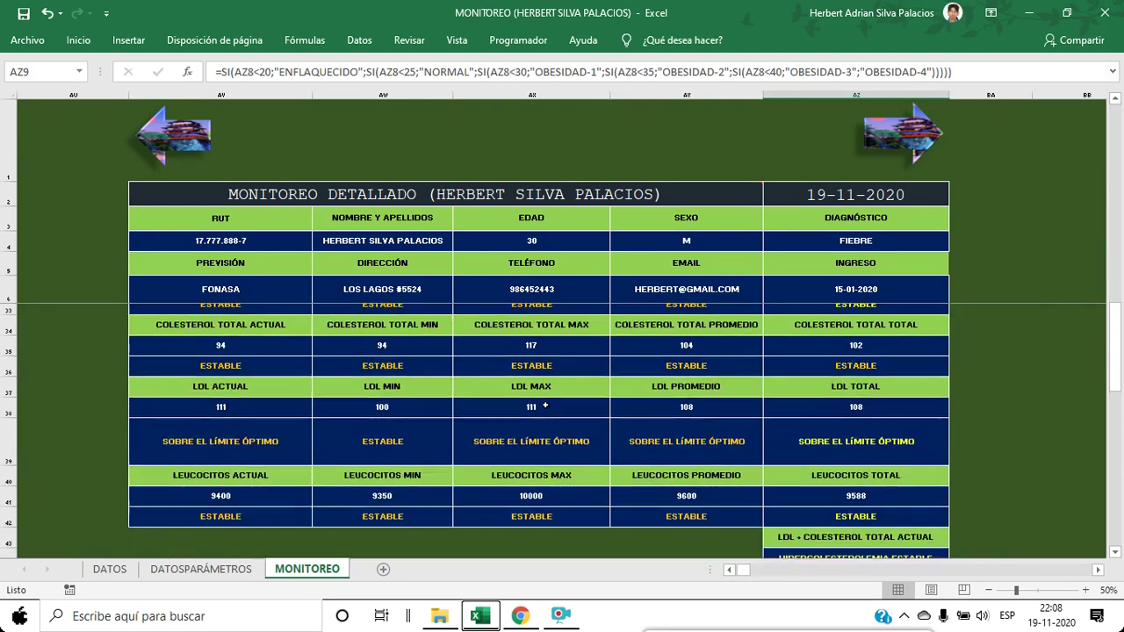
scroll(544, 405, down, 2)
click(839, 491)
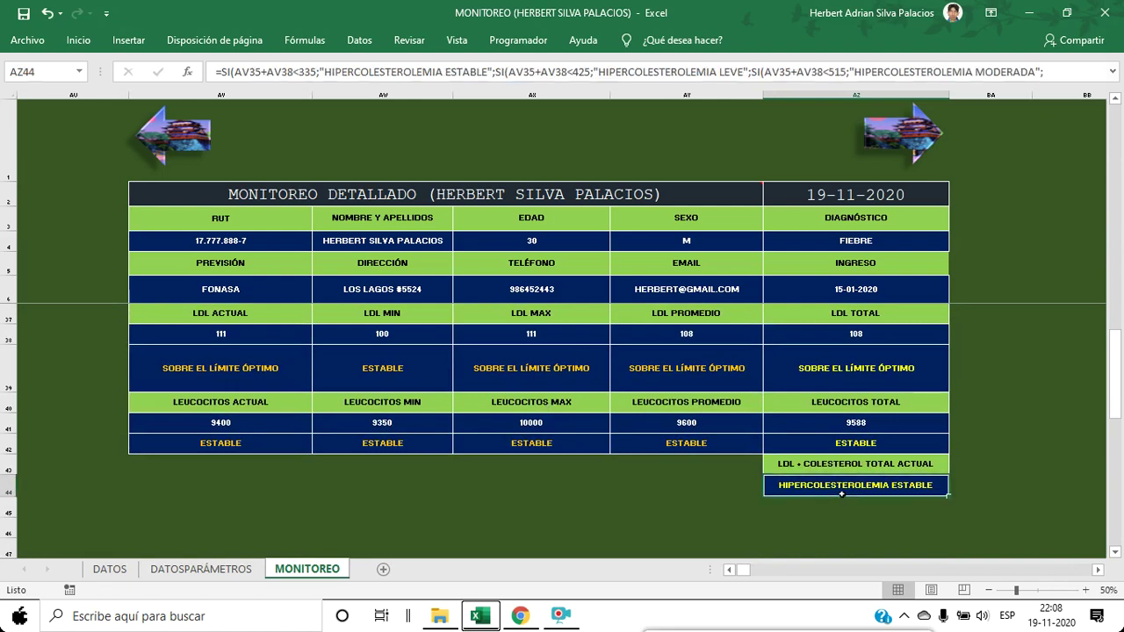
click(850, 446)
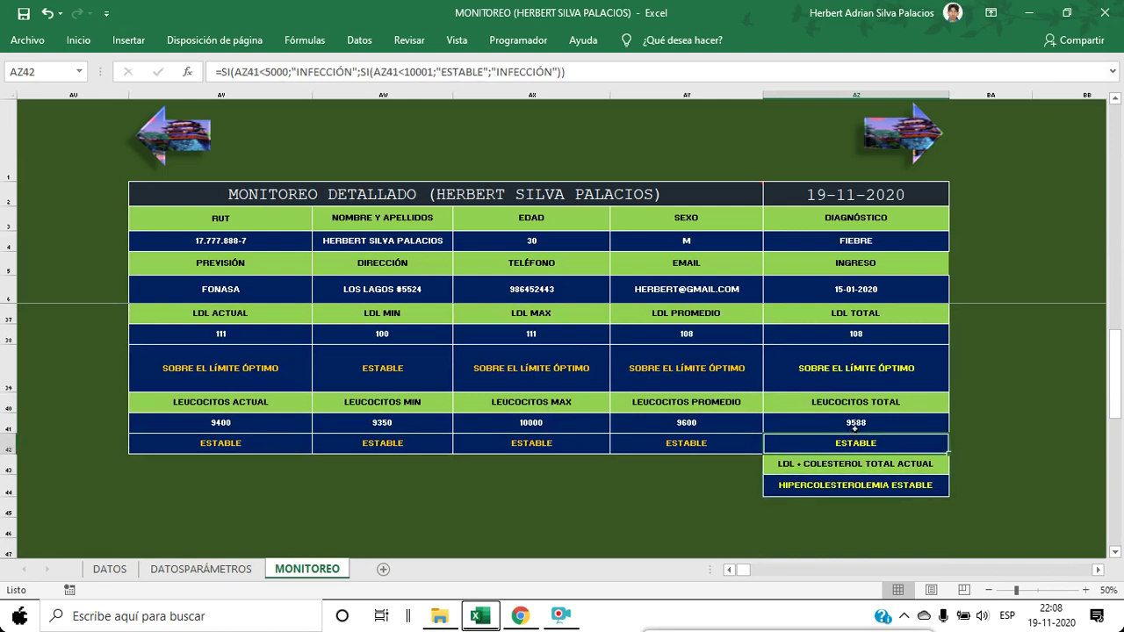
click(853, 425)
click(692, 424)
click(682, 444)
click(534, 424)
click(530, 443)
click(376, 422)
click(380, 441)
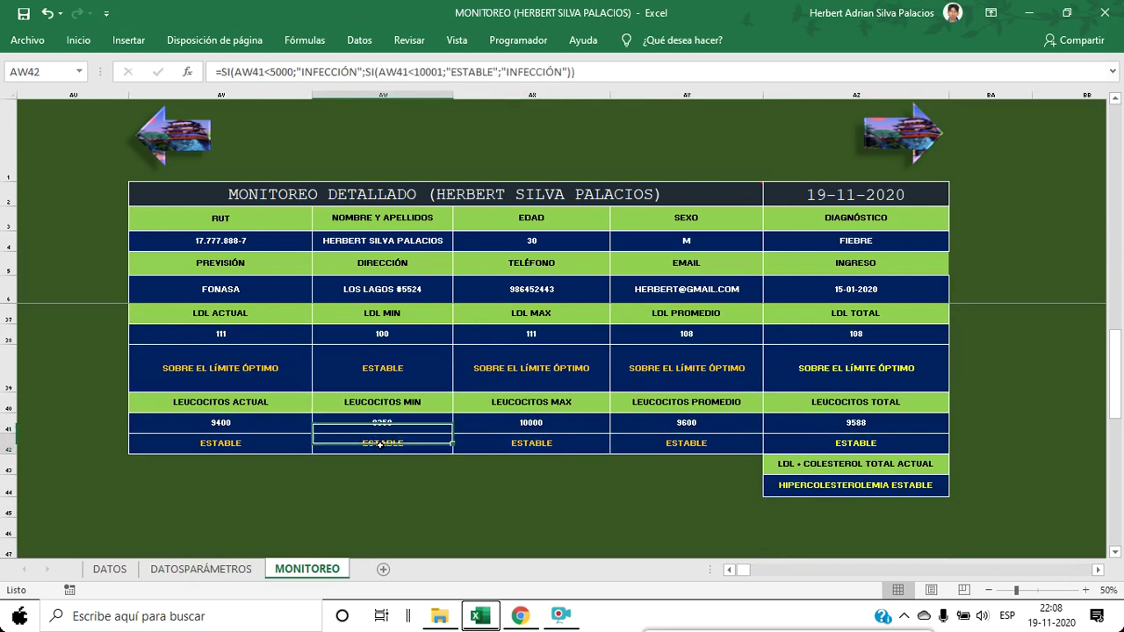
click(228, 441)
scroll(486, 408, up, 10)
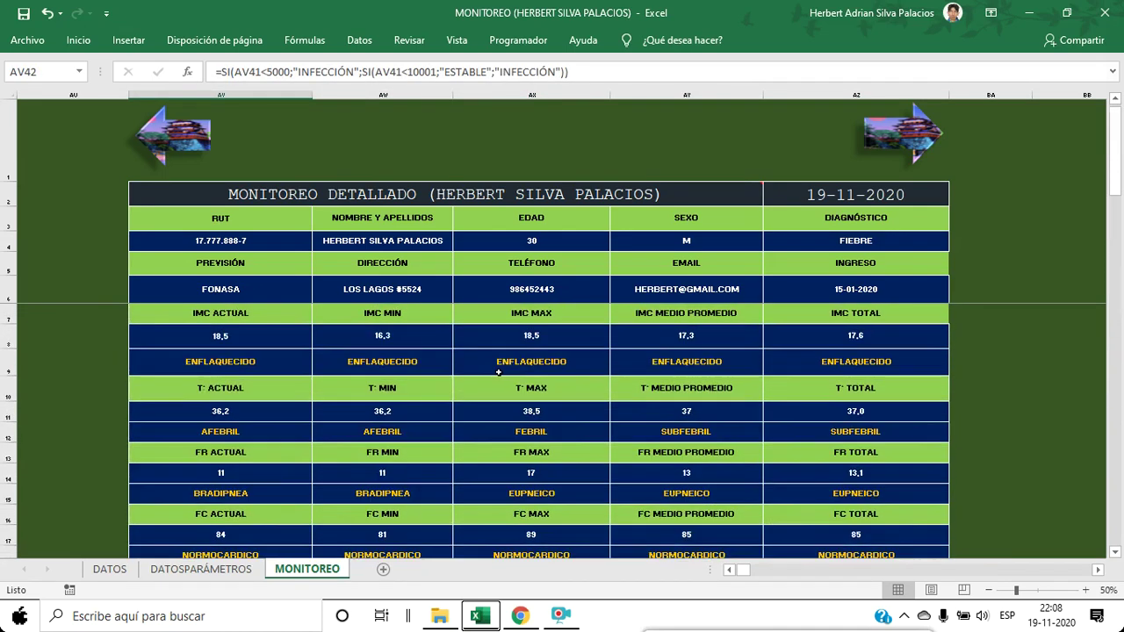
View the patient's monitoring record table, and return through the detailed table to the charts.
click(168, 129)
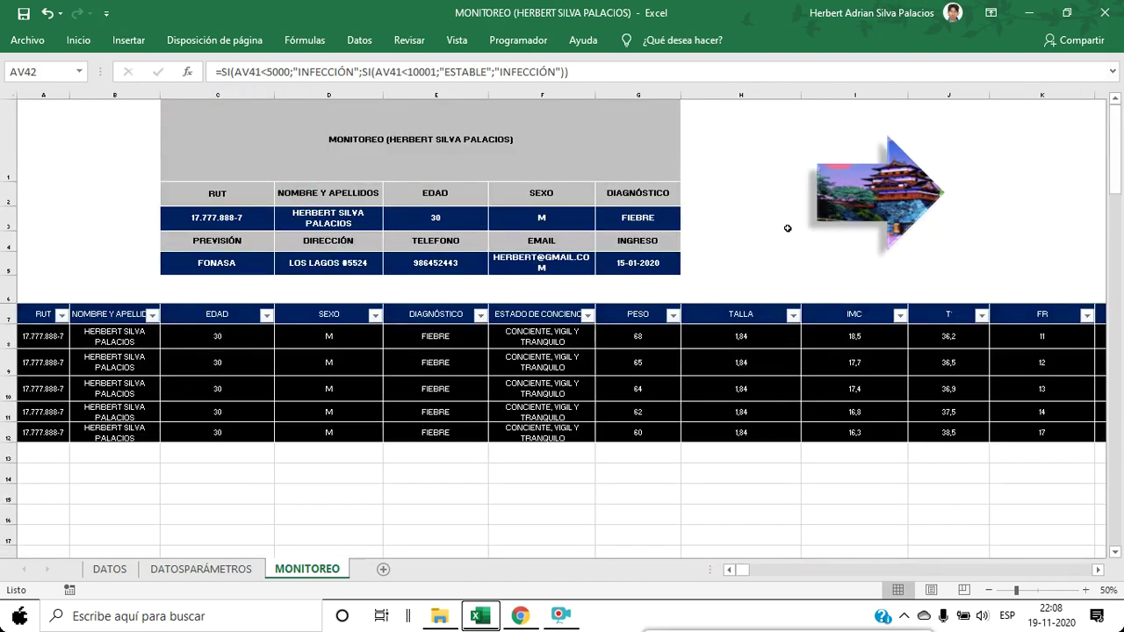
click(888, 195)
click(913, 143)
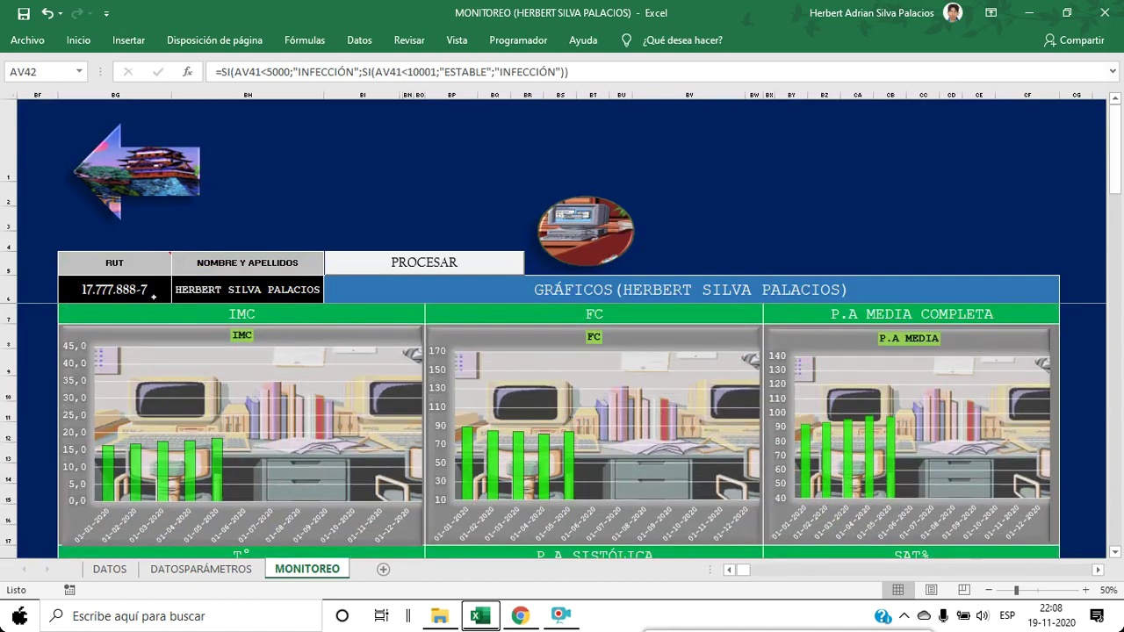
Choose a different patient's RUT for the charts and process the selection to load that patient's data.
click(149, 297)
click(178, 295)
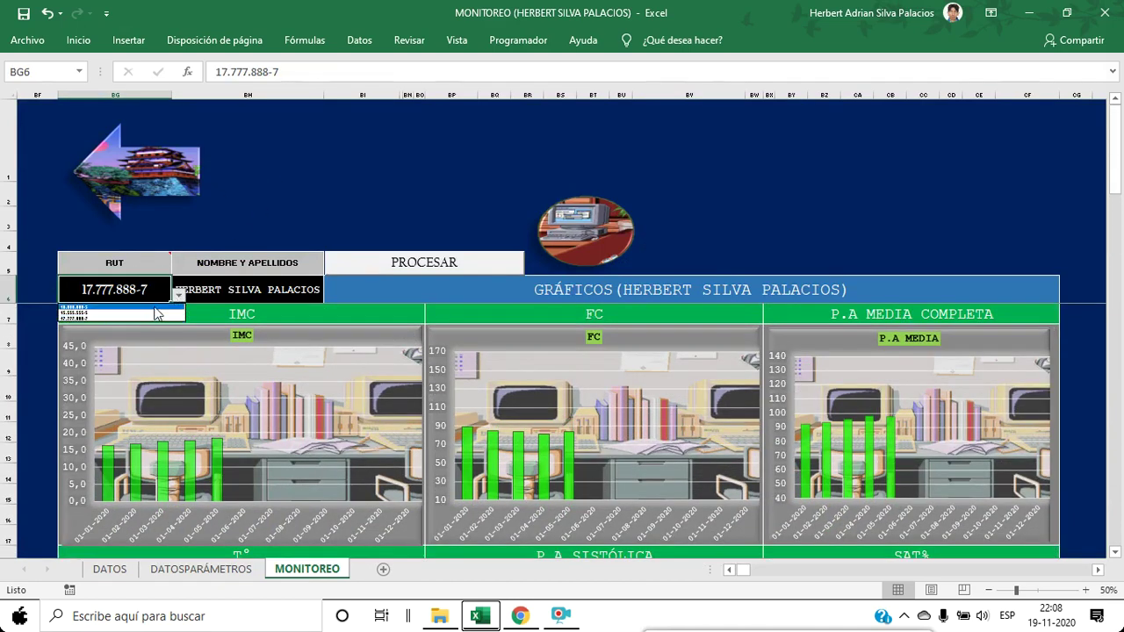
click(153, 318)
click(390, 267)
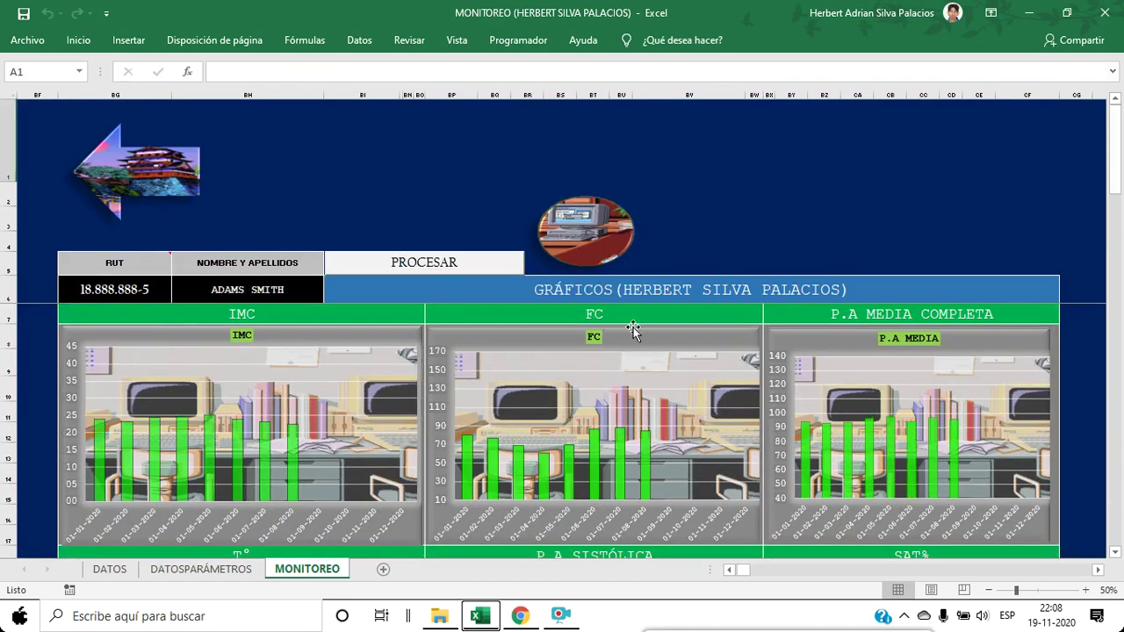
Examine the newly processed patient's charts down to COLESTEROL TOTAL, LDL and LEUCOCITOS.
scroll(562, 401, down, 9)
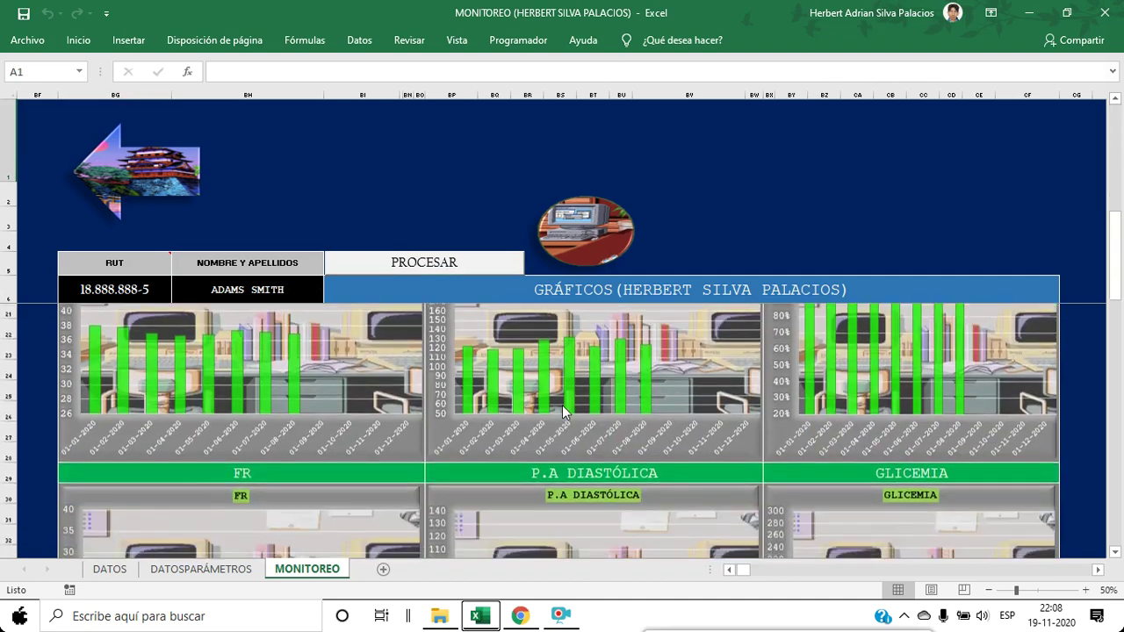
scroll(559, 405, down, 2)
scroll(559, 405, up, 5)
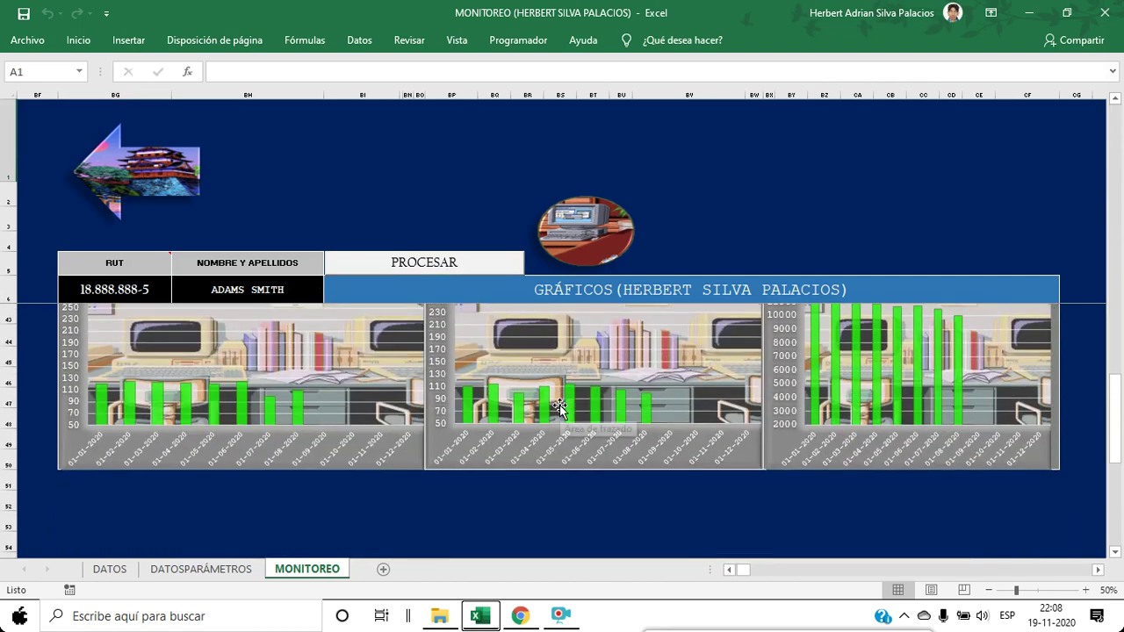
Inspect the data point values of the monthly bars in the patient's IMC chart.
scroll(558, 406, up, 6)
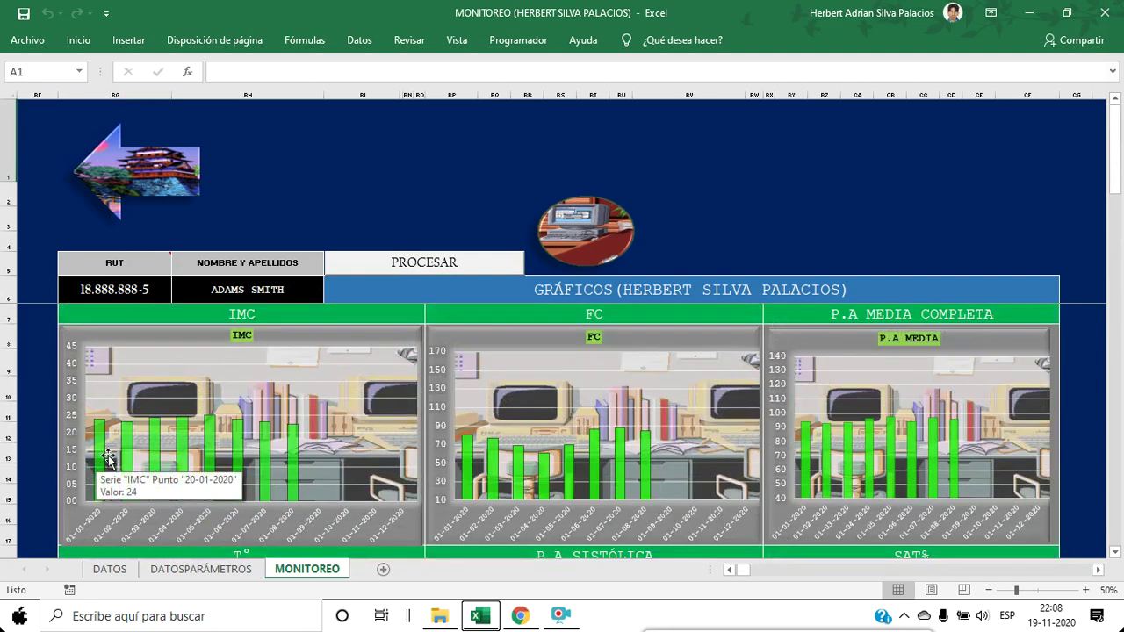
mouse_move(124, 457)
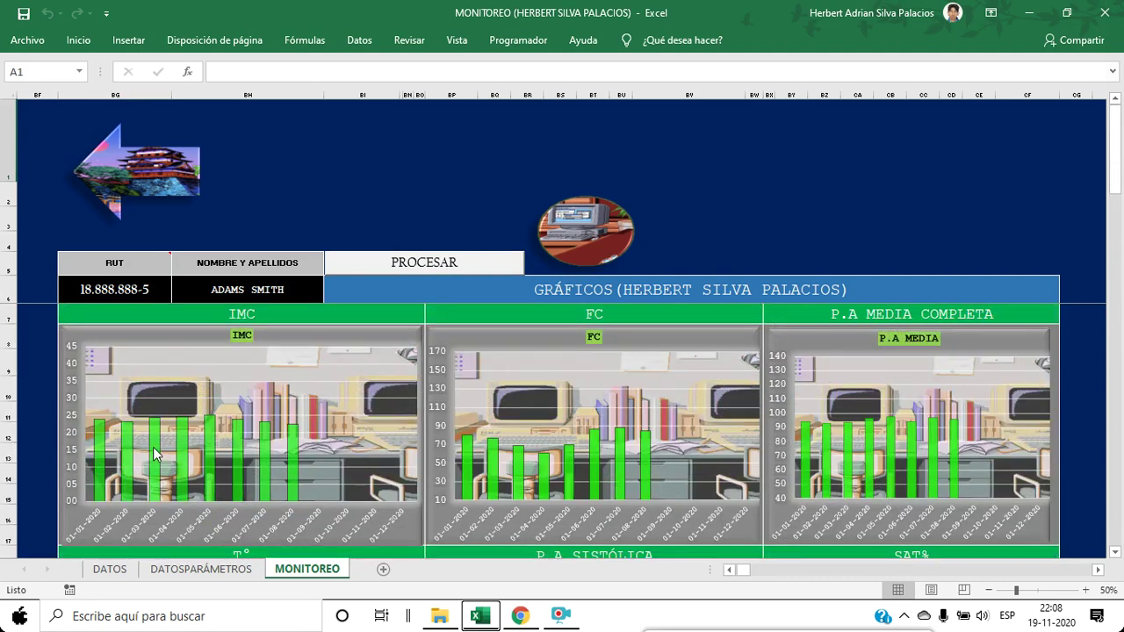
mouse_move(182, 450)
mouse_move(245, 455)
mouse_move(292, 460)
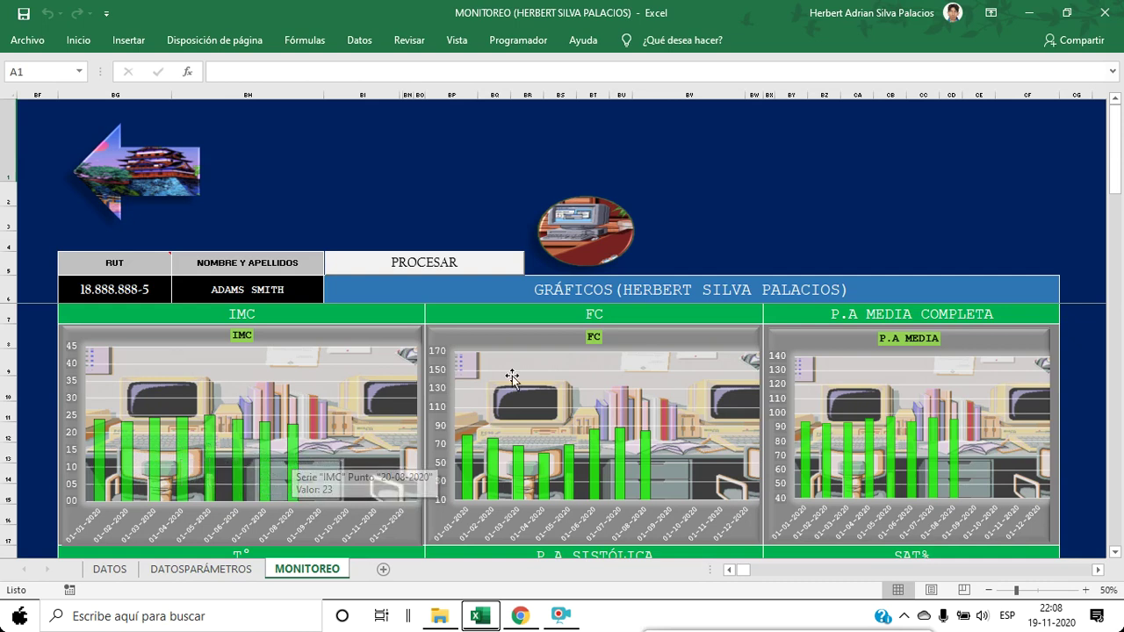
Review the patient's general information form down to the full email and MEDICAMENTOS entries, and close it.
click(597, 248)
drag(726, 277, 732, 439)
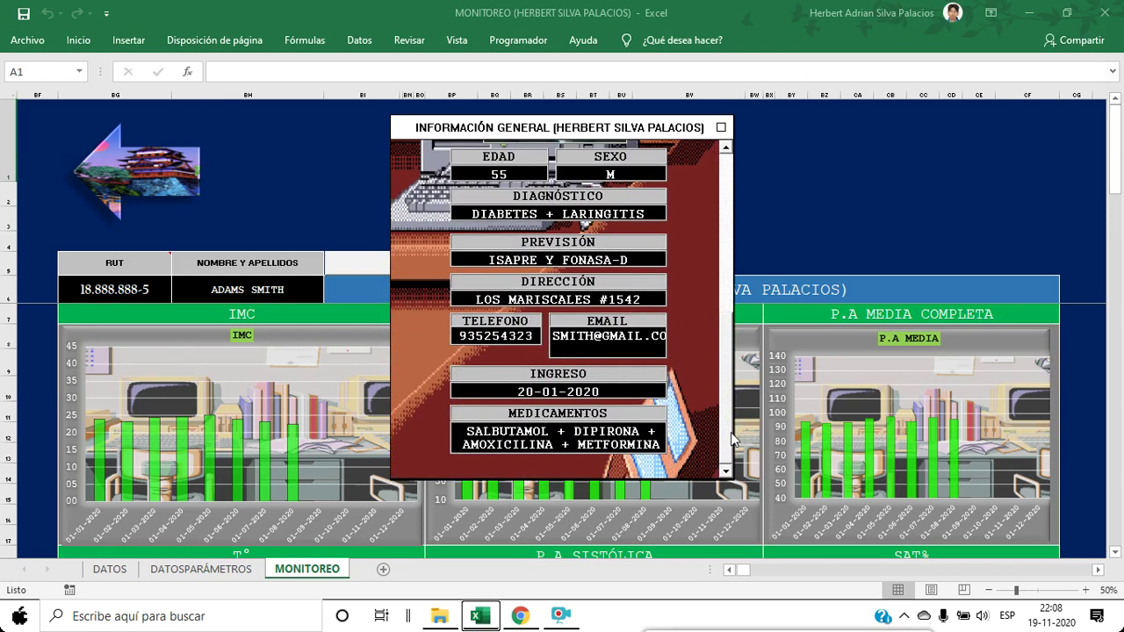
click(658, 343)
drag(631, 352, 669, 356)
click(649, 439)
click(659, 431)
click(660, 447)
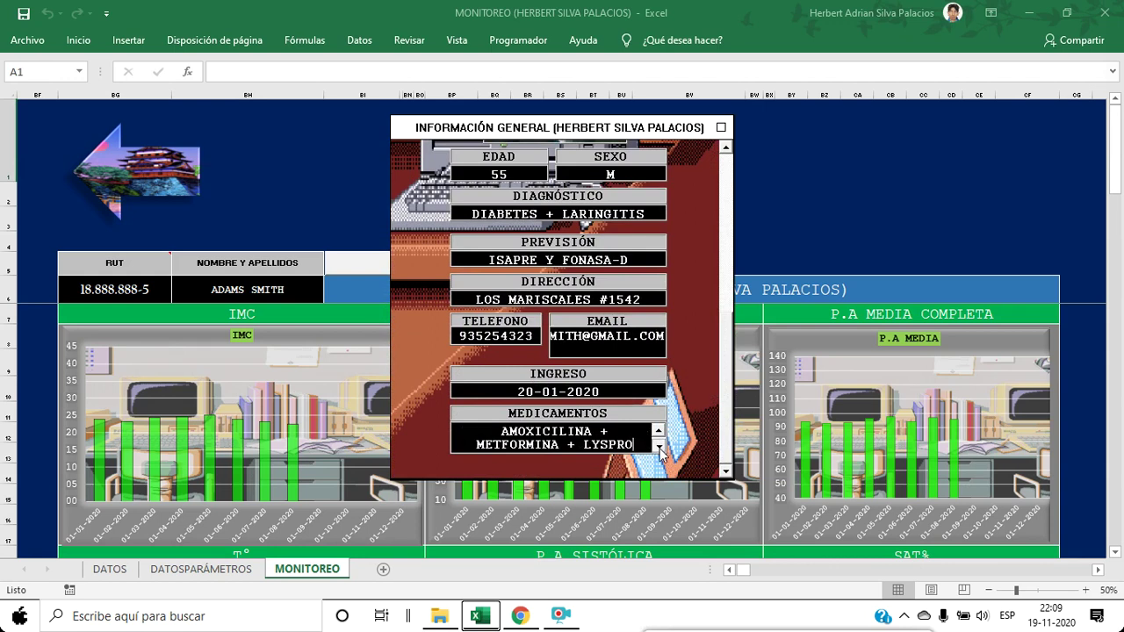
drag(720, 422, 727, 255)
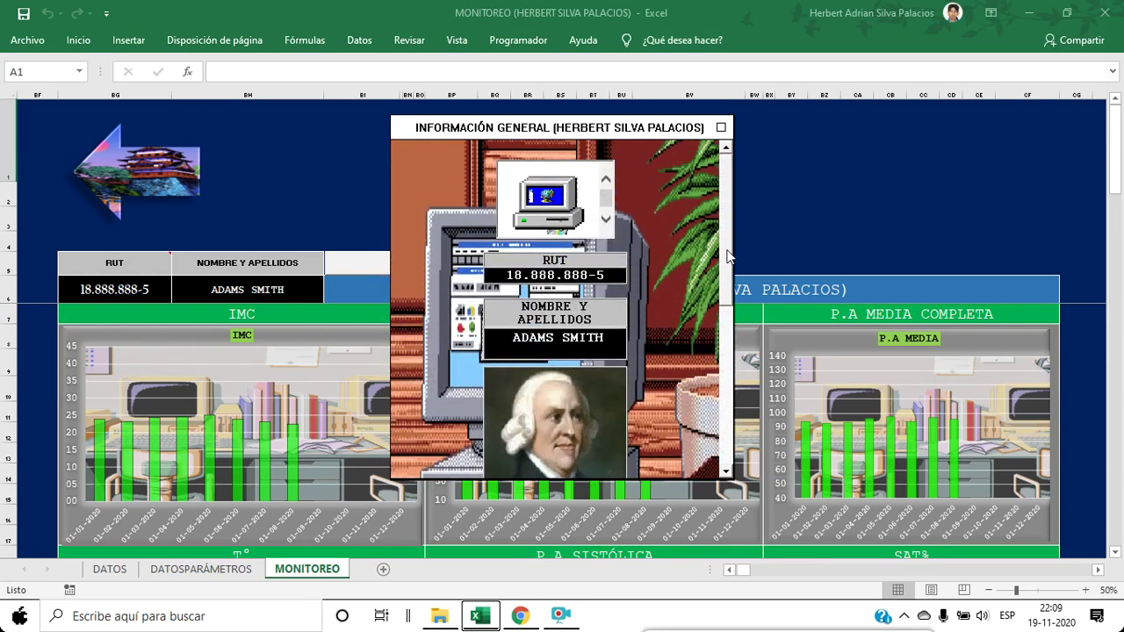
click(569, 232)
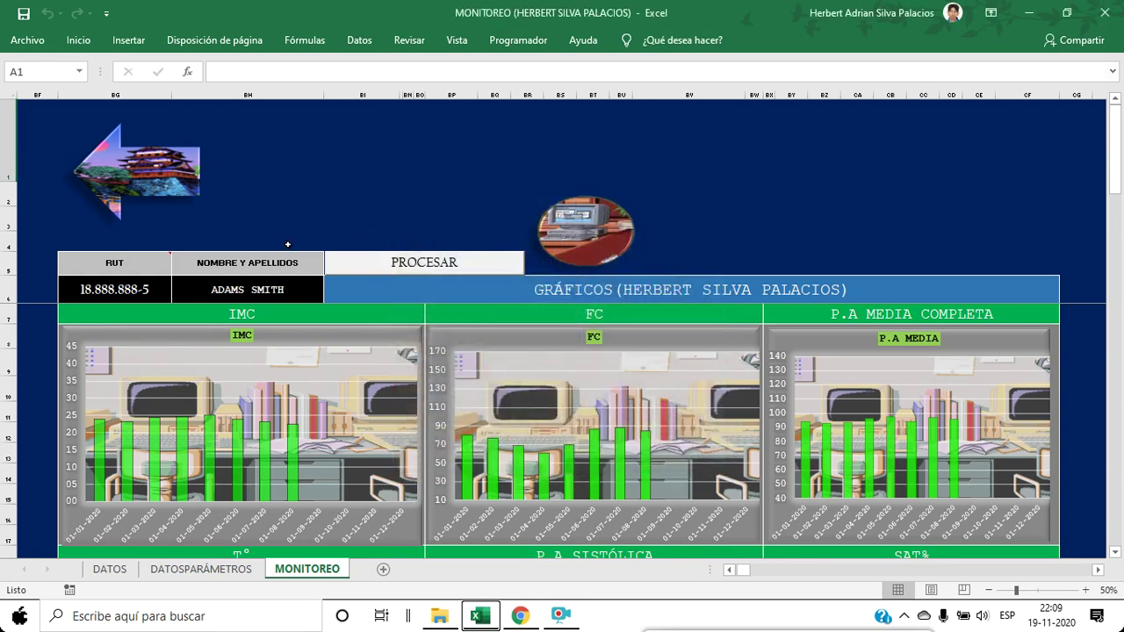
Review the patient's detailed monitoring table from IMC down to the GLICEMIA, COLESTEROL TOTAL, LDL and LEUCOCITOS rows.
click(146, 175)
scroll(491, 313, down, 4)
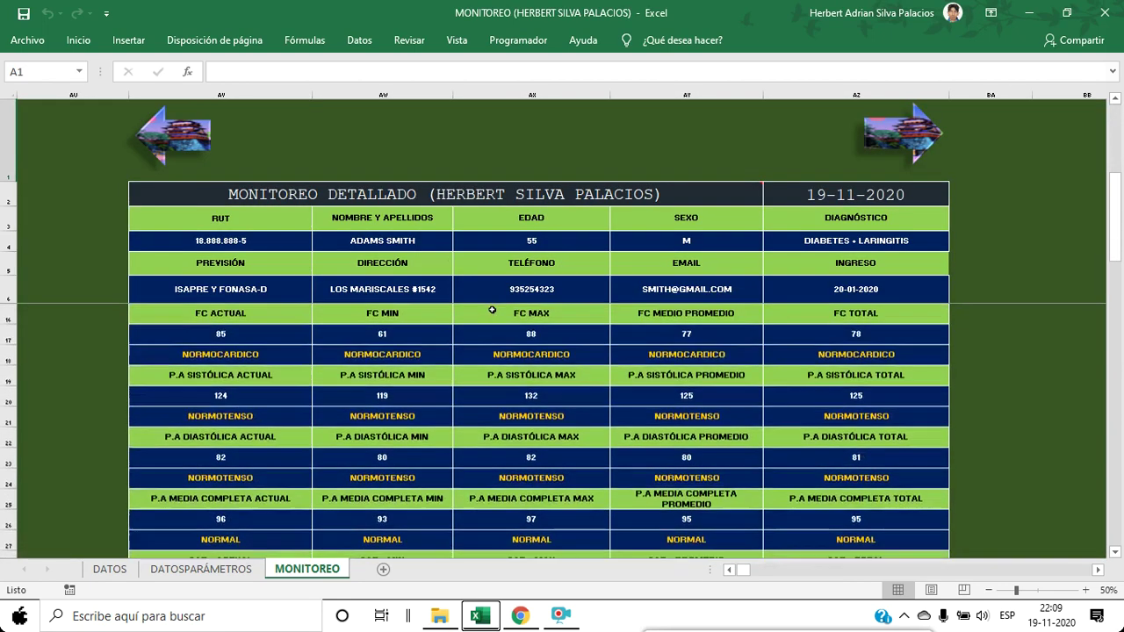
scroll(491, 312, down, 5)
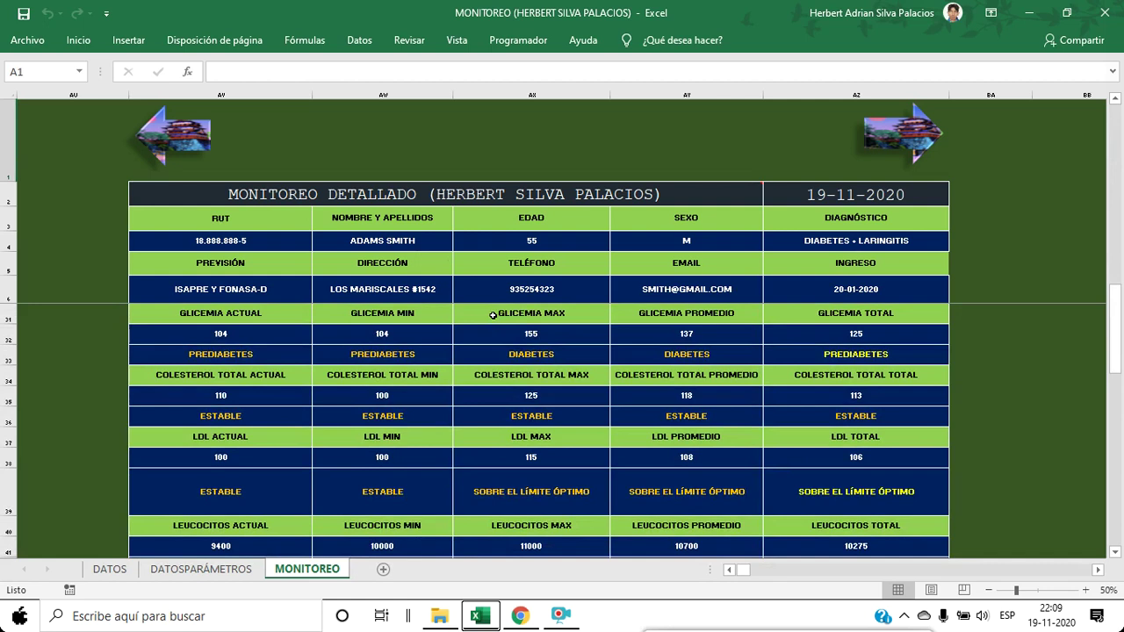
scroll(491, 314, up, 9)
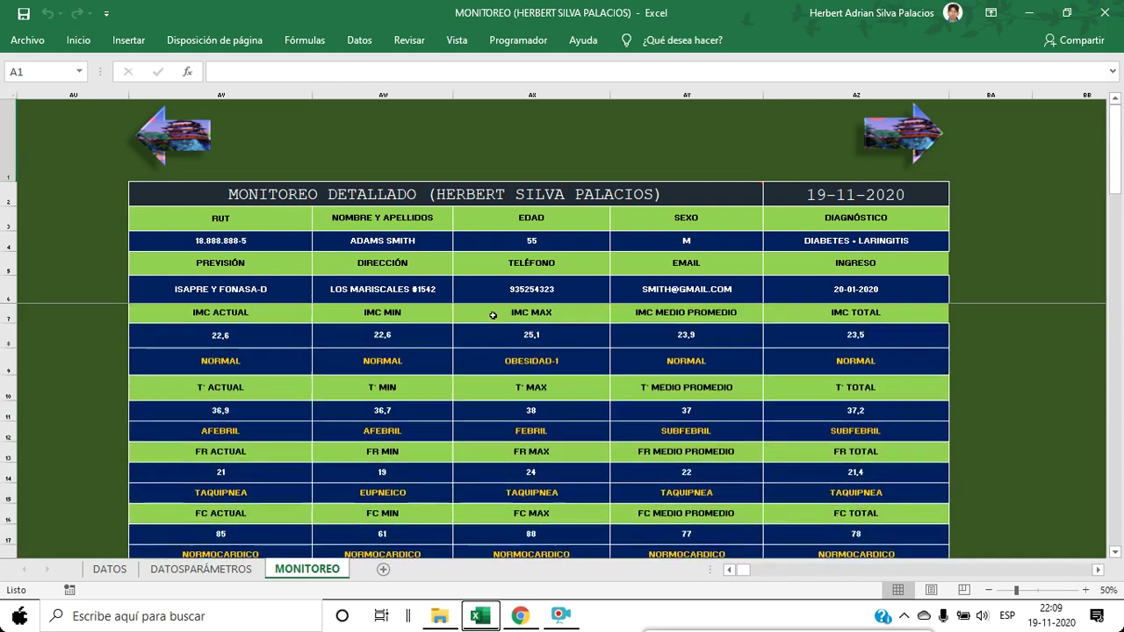
View the patient's monitoring record table, and return through the detailed table to the charts.
click(179, 151)
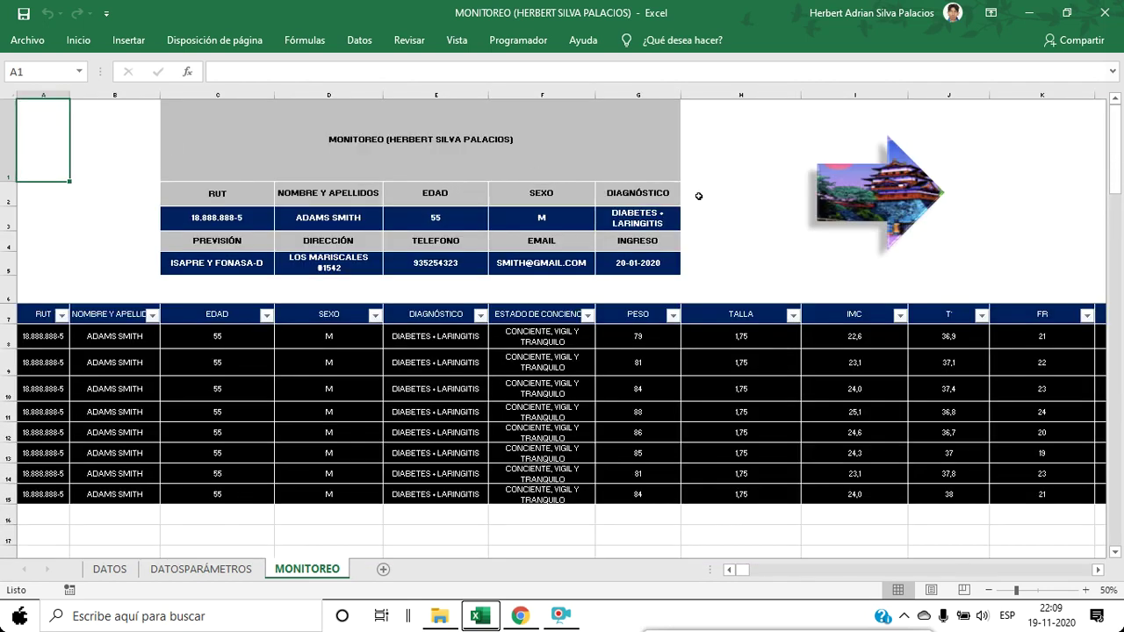
click(906, 202)
click(898, 148)
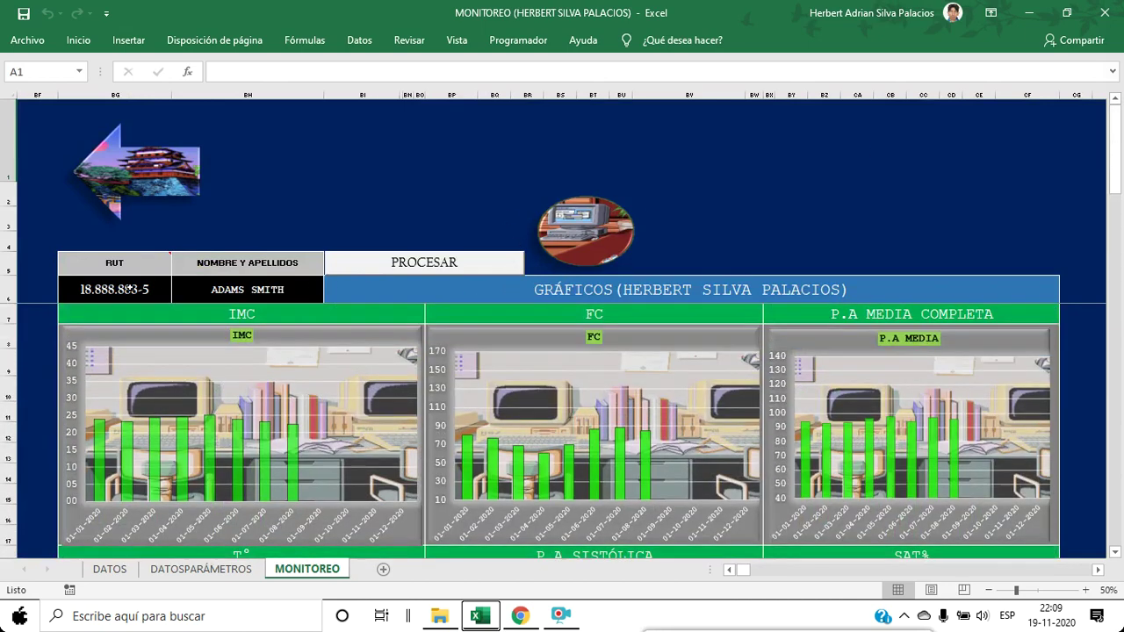
Choose the second RUT in the list for the charts and process it to load that patient's data.
click(129, 289)
click(179, 295)
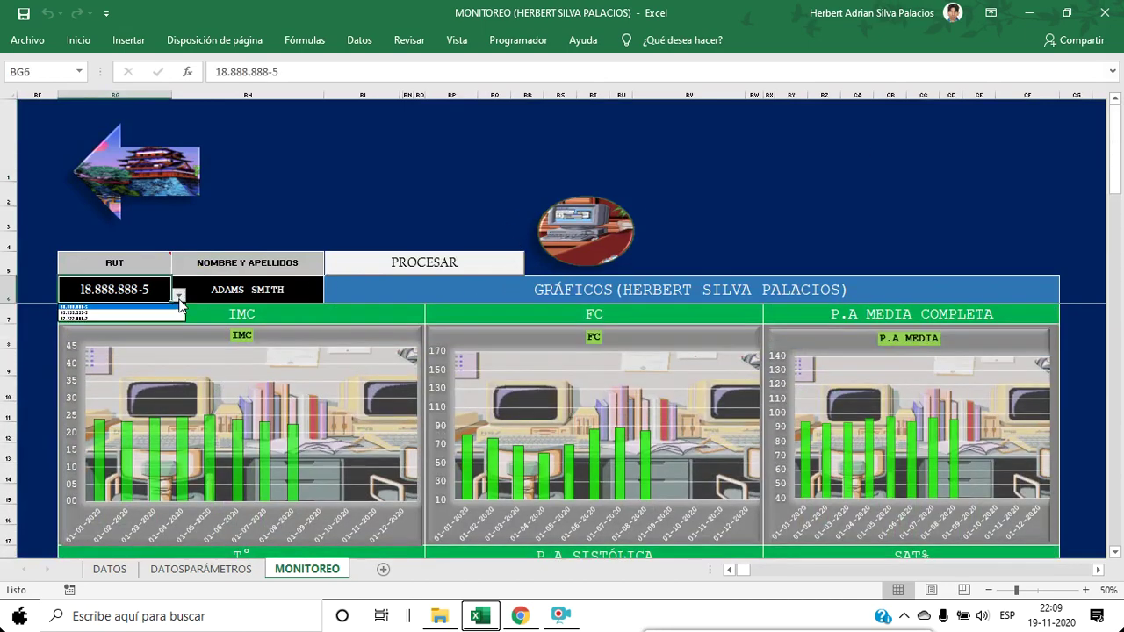
click(137, 312)
click(402, 262)
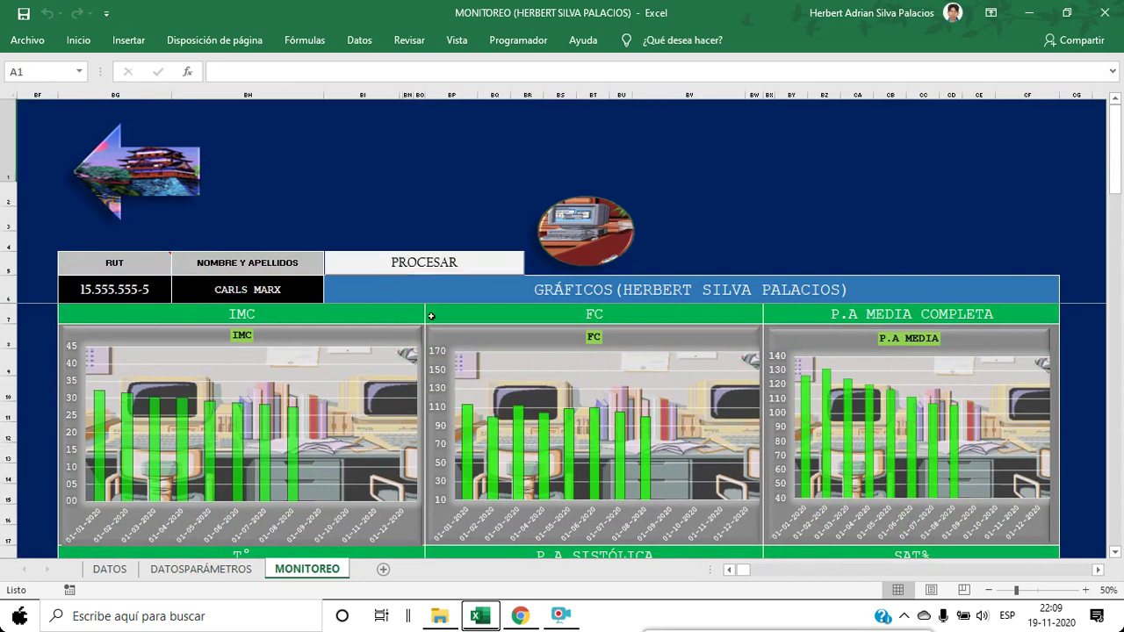
Examine the newly loaded patient's charts from IMC down to COLESTEROL TOTAL, LDL and LEUCOCITOS.
scroll(406, 406, down, 7)
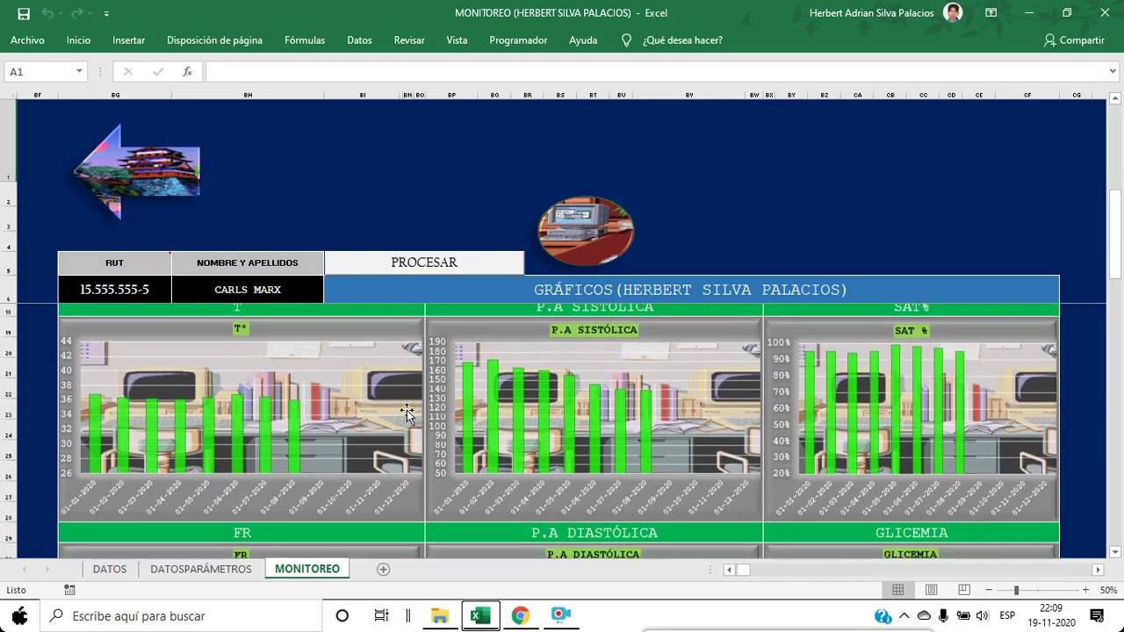
scroll(407, 408, down, 4)
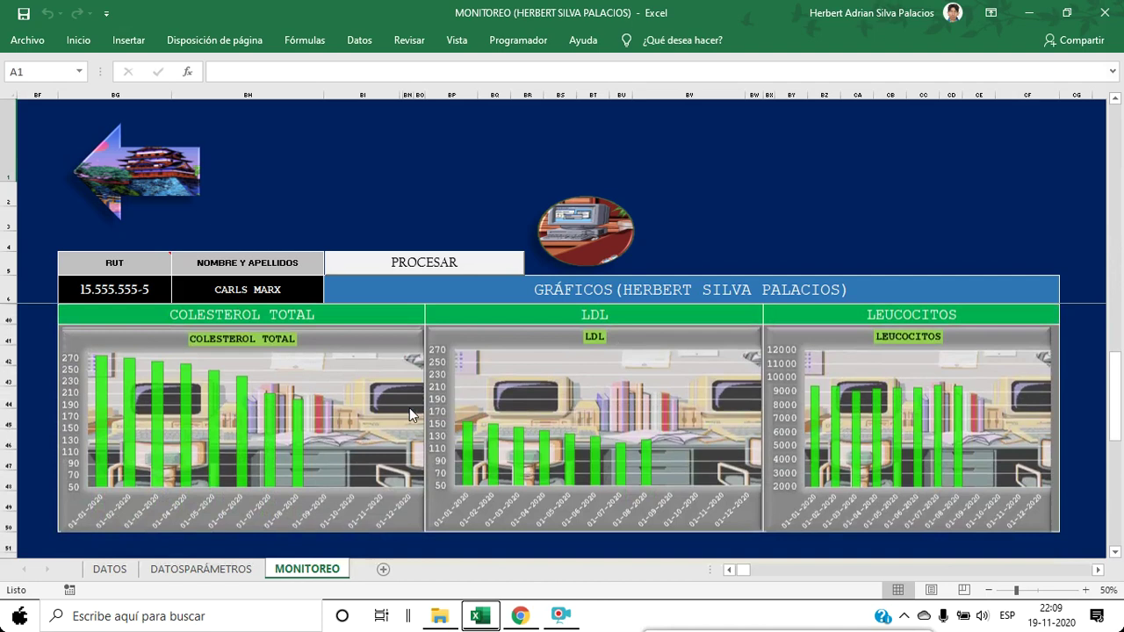
scroll(504, 429, up, 11)
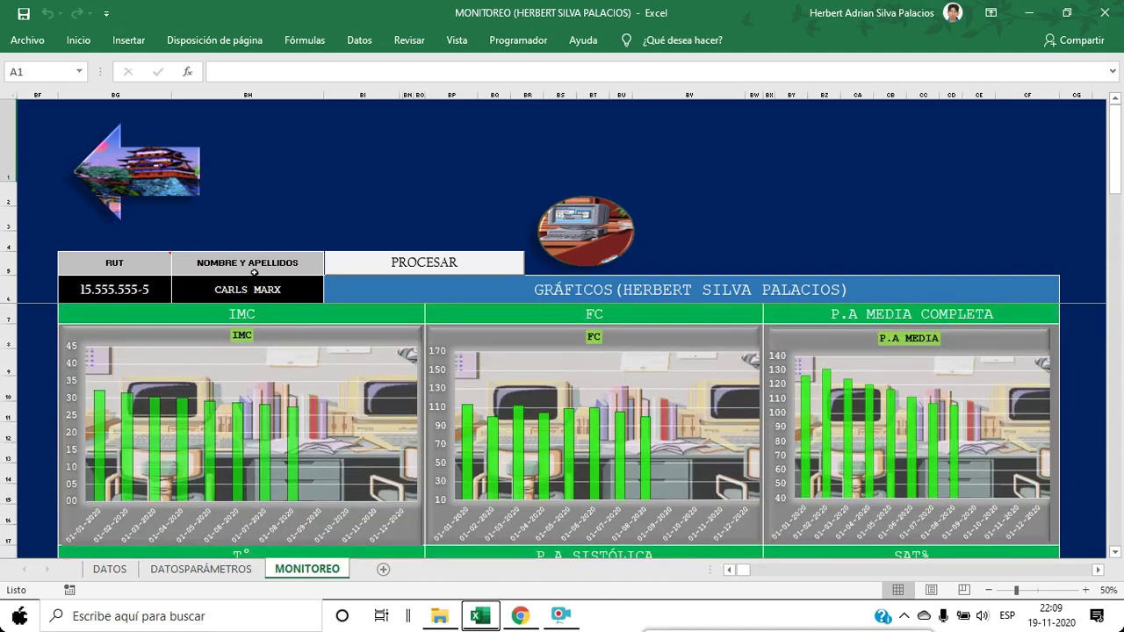
Review this patient's general information form, including the full email and MEDICAMENTOS entries, and close it.
click(563, 252)
drag(723, 291, 717, 375)
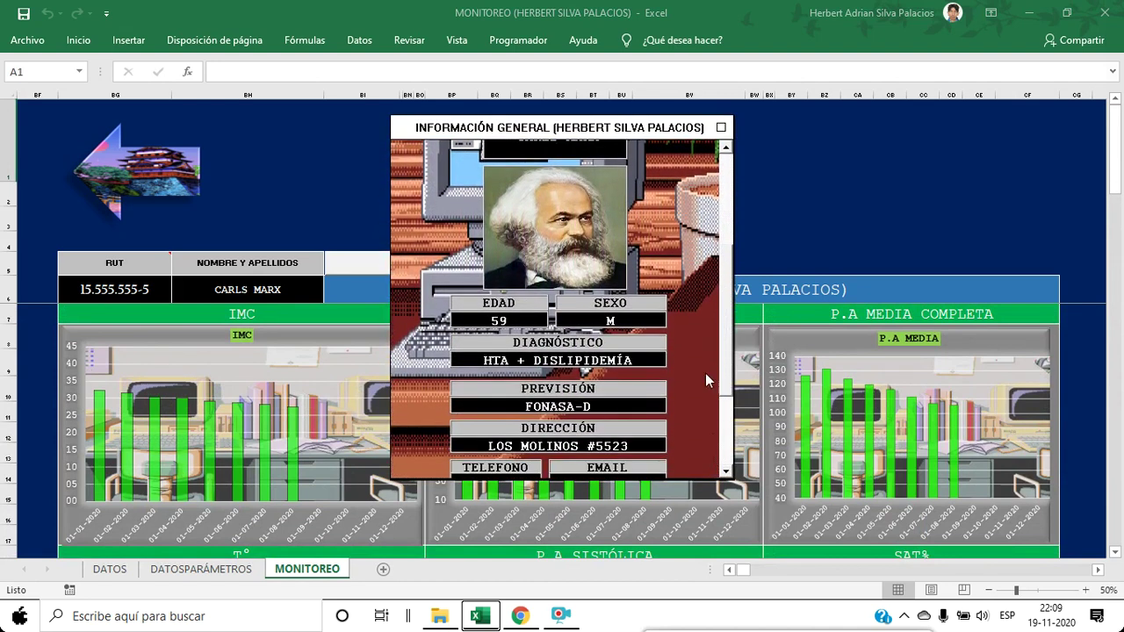
drag(732, 328, 711, 434)
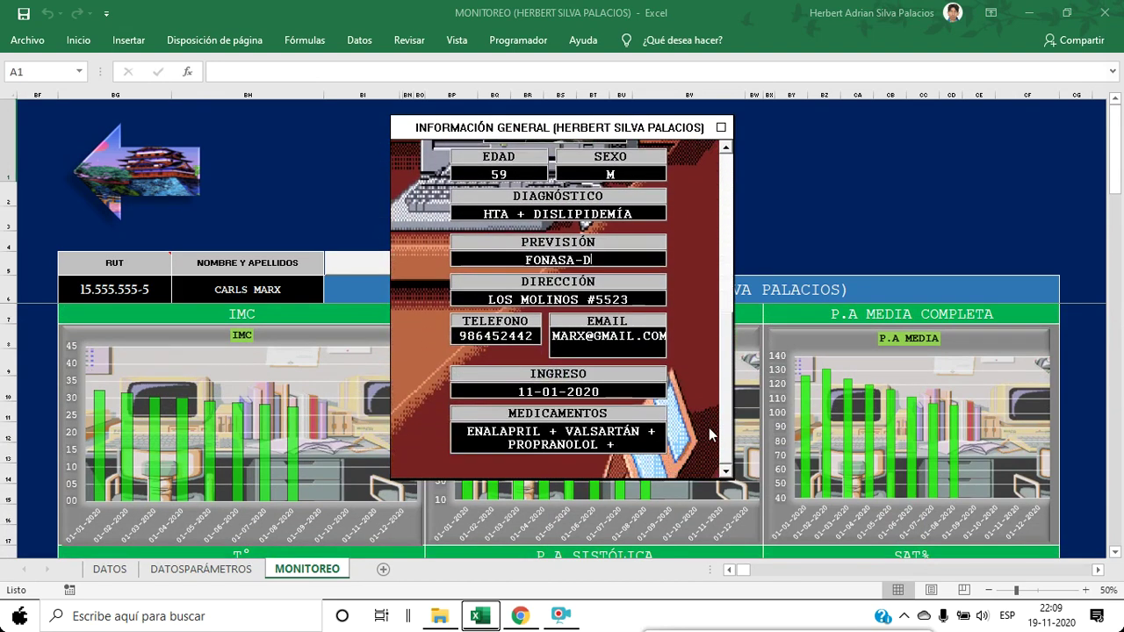
click(627, 353)
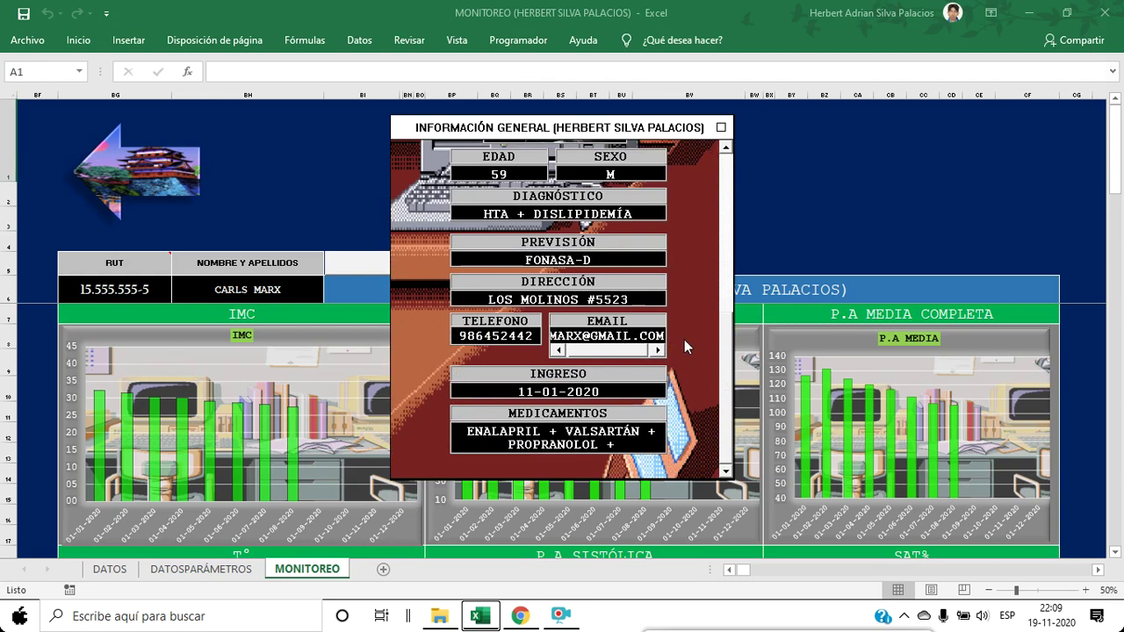
click(660, 437)
click(660, 431)
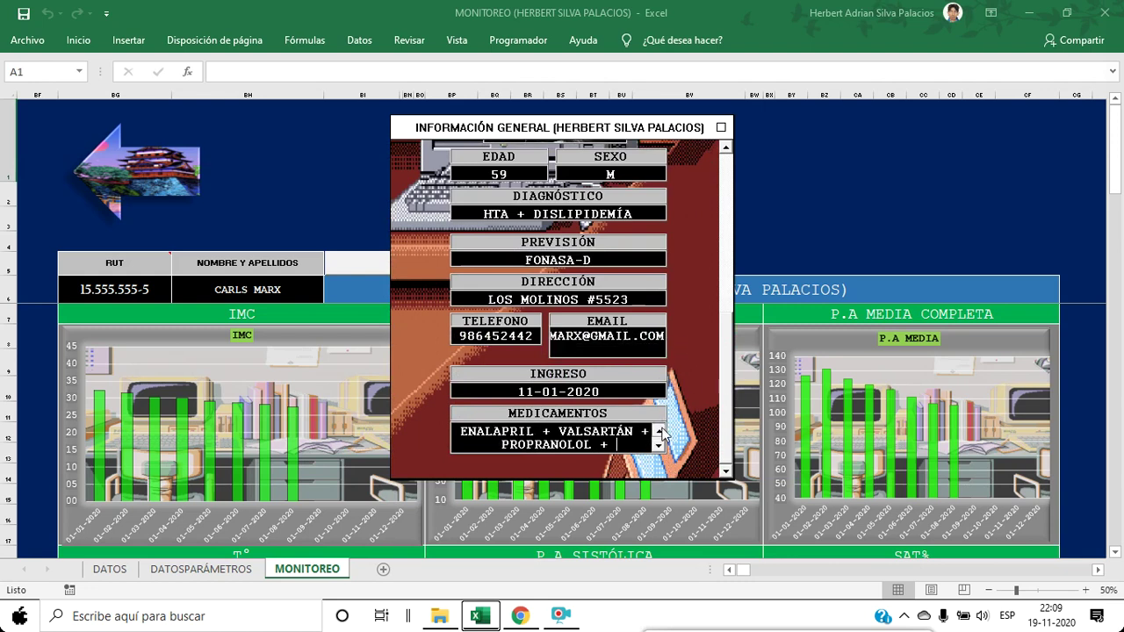
click(658, 446)
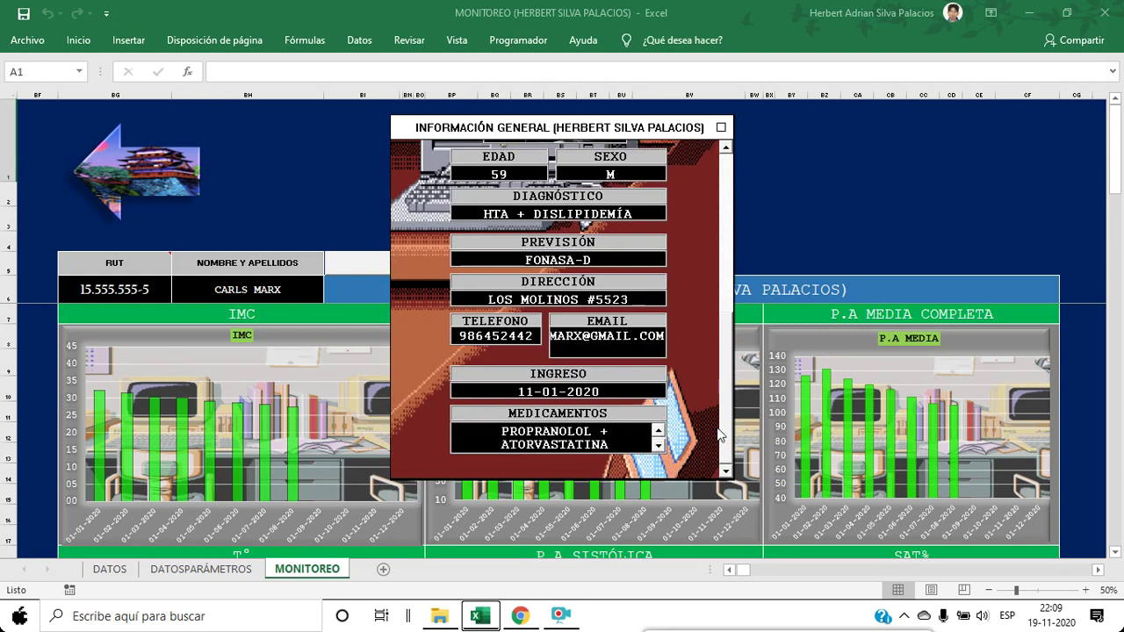
click(659, 430)
drag(725, 428, 727, 233)
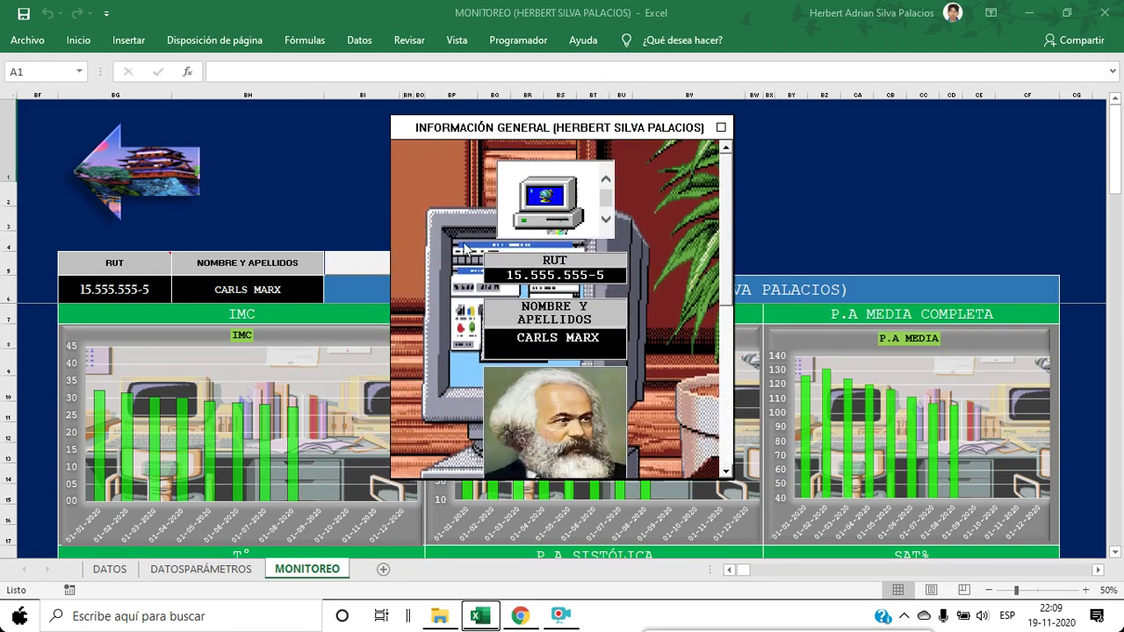
click(719, 128)
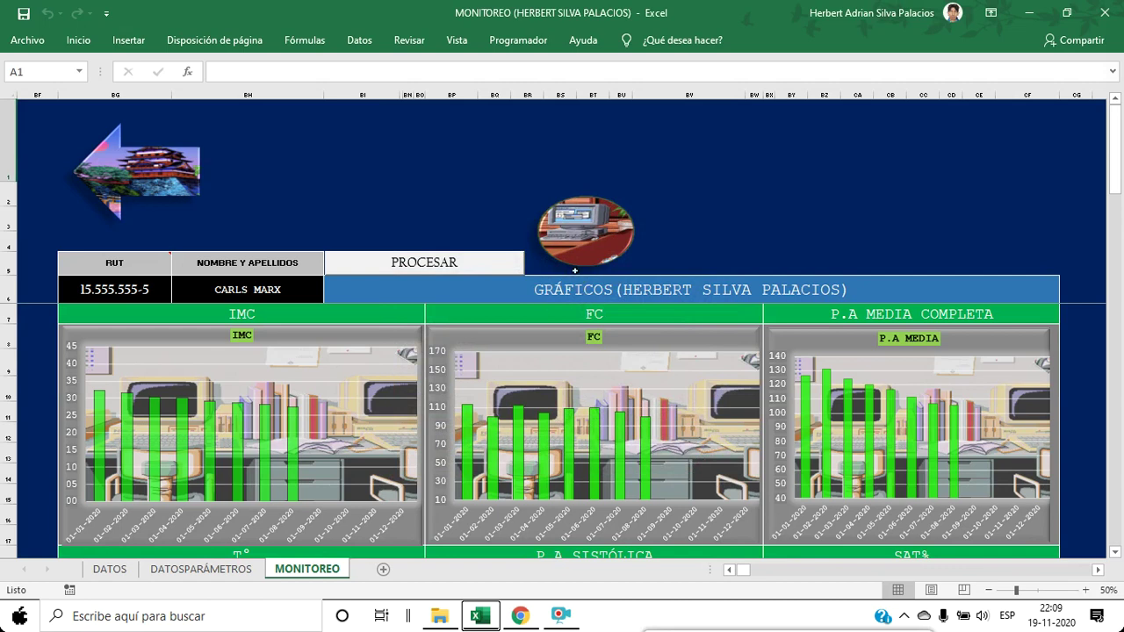
Look over the same patient's charts again, down to the FR, P.A DIASTÓLICA and GLICEMIA row.
scroll(482, 360, down, 6)
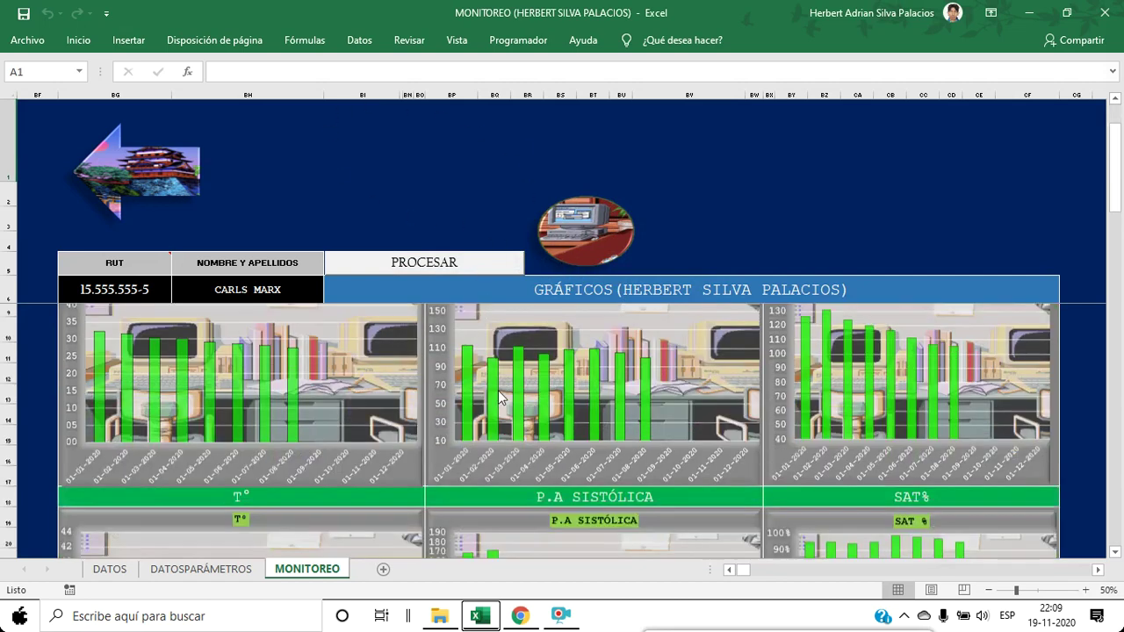
scroll(511, 395, down, 6)
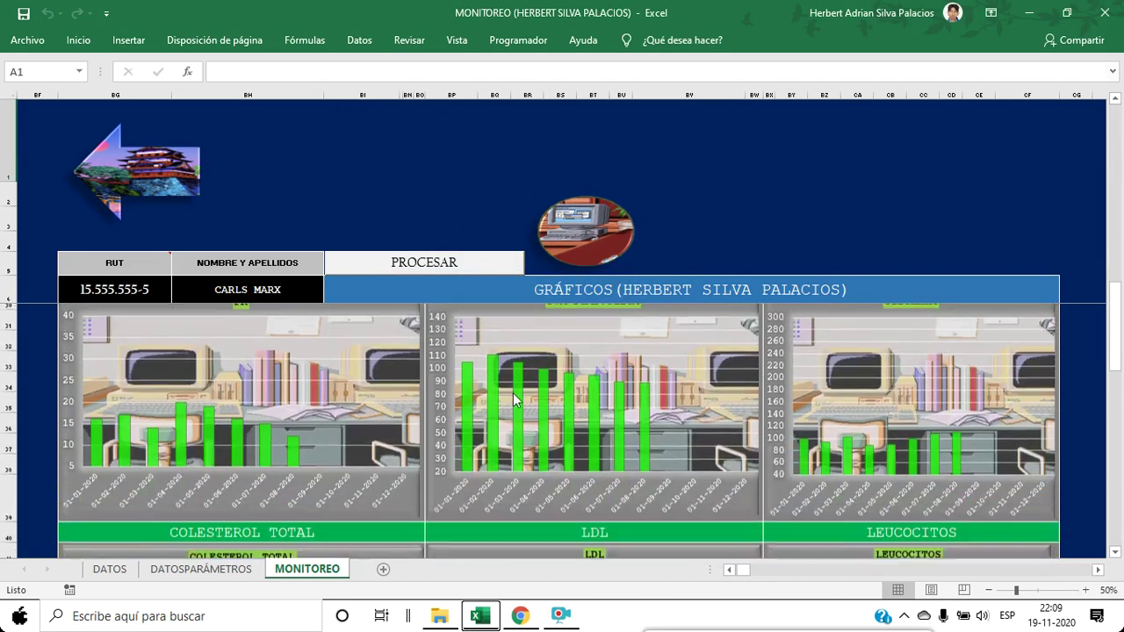
scroll(513, 392, up, 12)
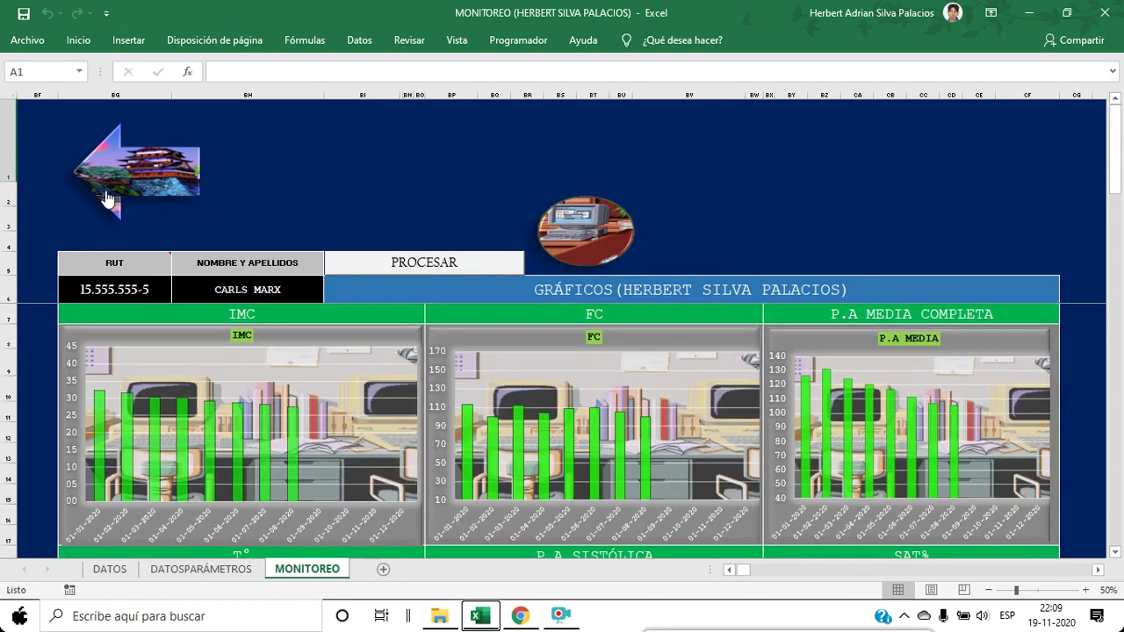
Review this patient's detailed monitoring table down to the LEUCOCITOS values and the combined LDL and cholesterol result.
click(125, 175)
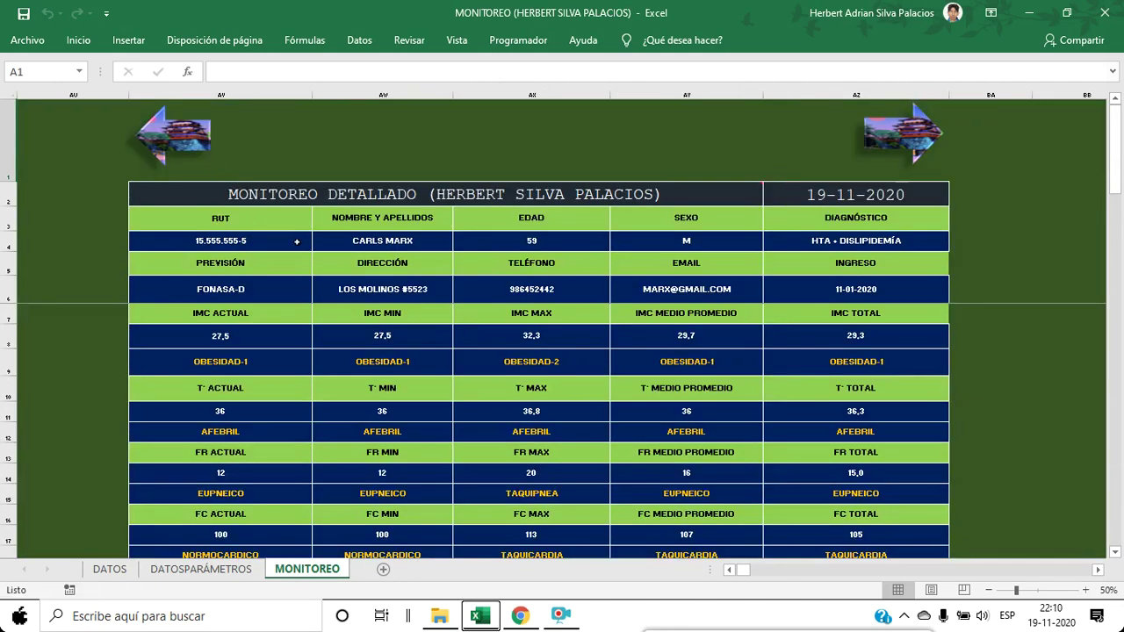
scroll(444, 346, down, 3)
scroll(445, 346, down, 8)
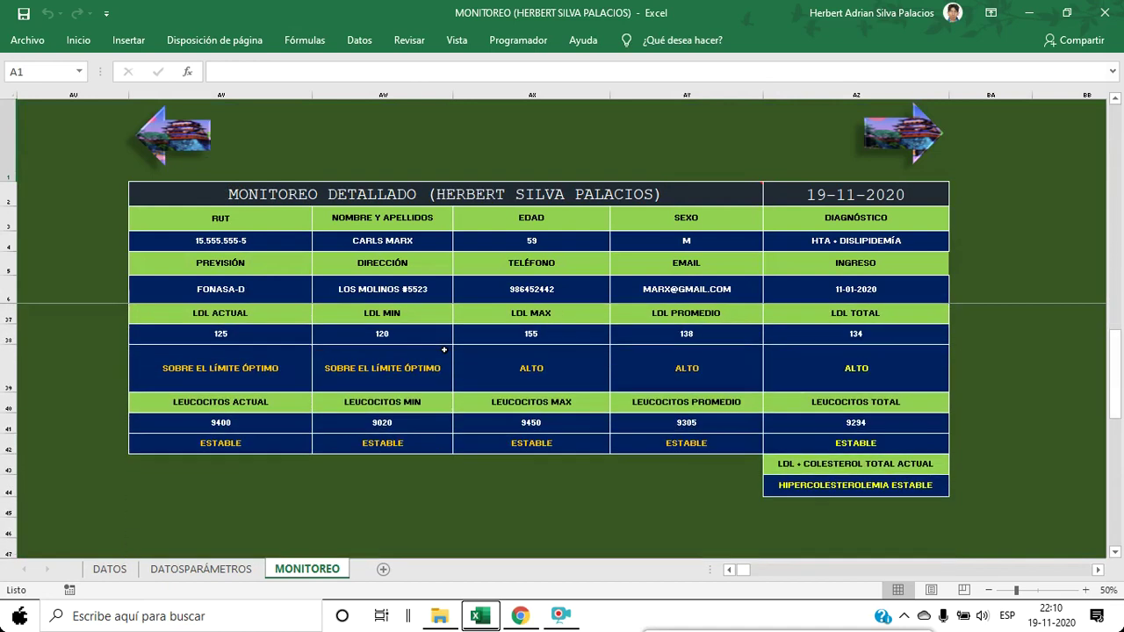
scroll(444, 348, up, 6)
scroll(445, 350, up, 5)
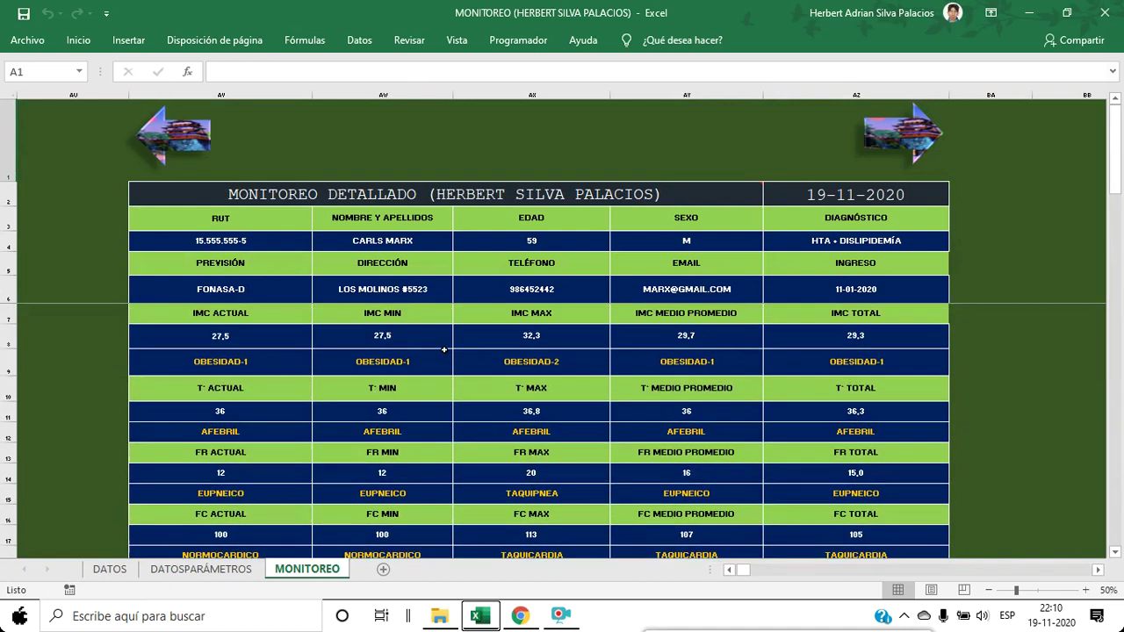
Check this patient's monitoring record table, and go back through the detailed table to the charts.
click(168, 140)
scroll(511, 295, down, 2)
scroll(511, 295, up, 2)
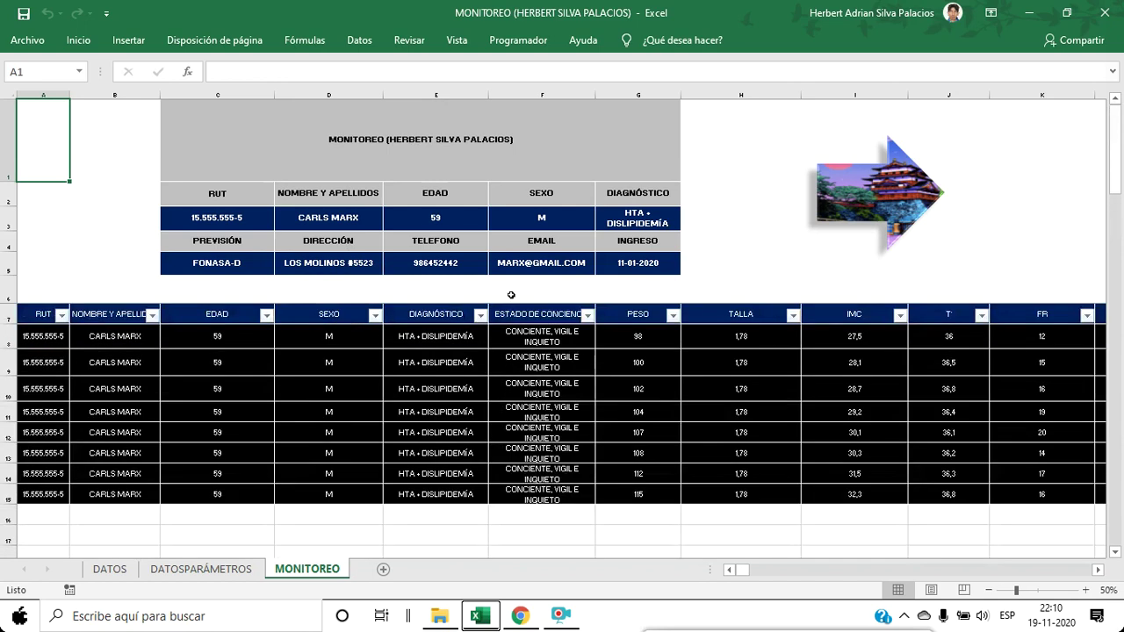
click(848, 206)
click(900, 132)
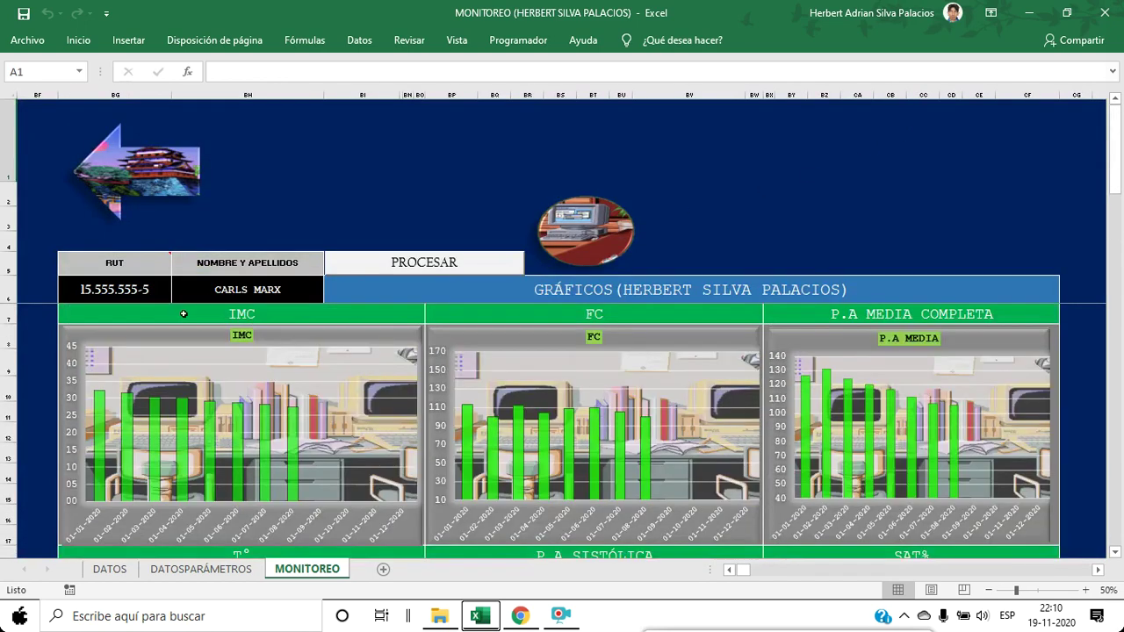
Choose the third RUT in the list for the charts and process it to load that patient's data.
click(143, 289)
click(178, 295)
click(106, 313)
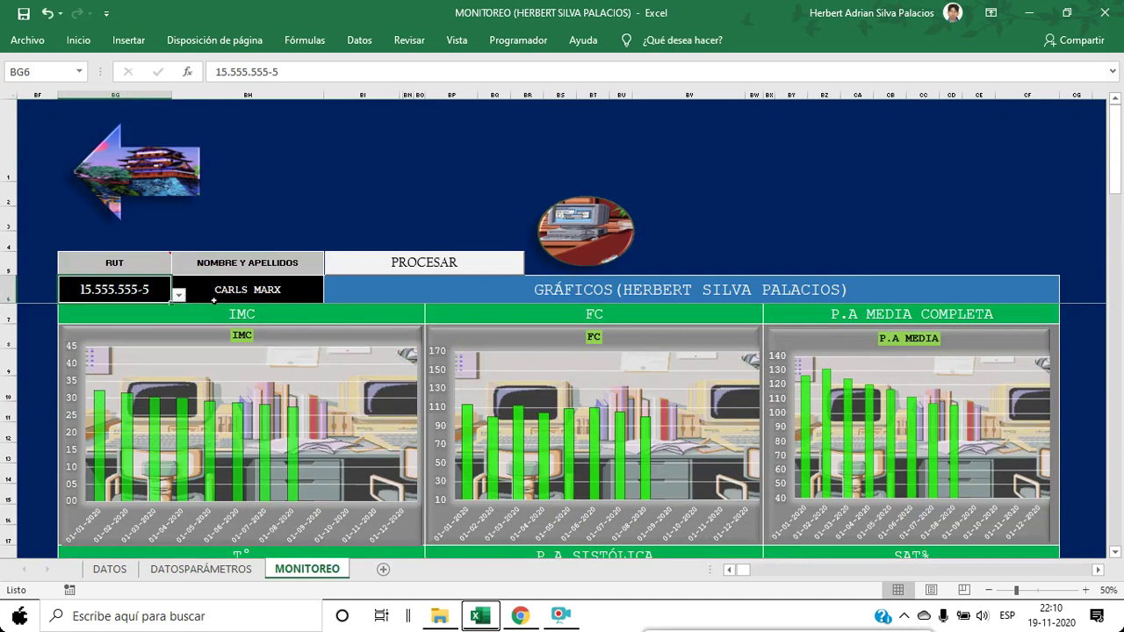
click(178, 295)
click(139, 320)
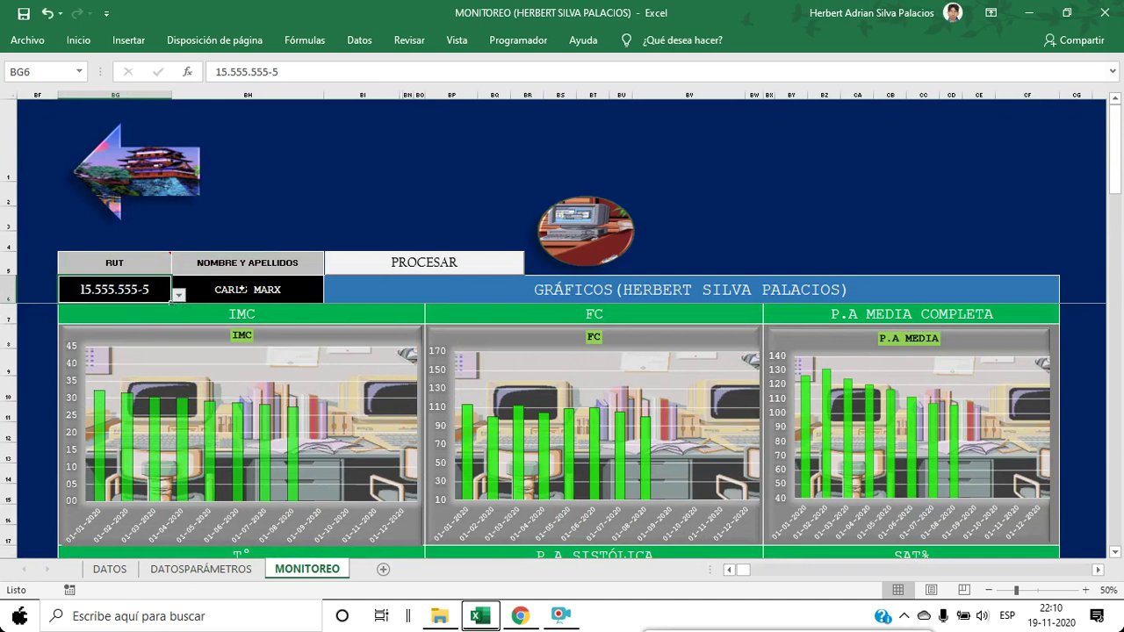
click(384, 269)
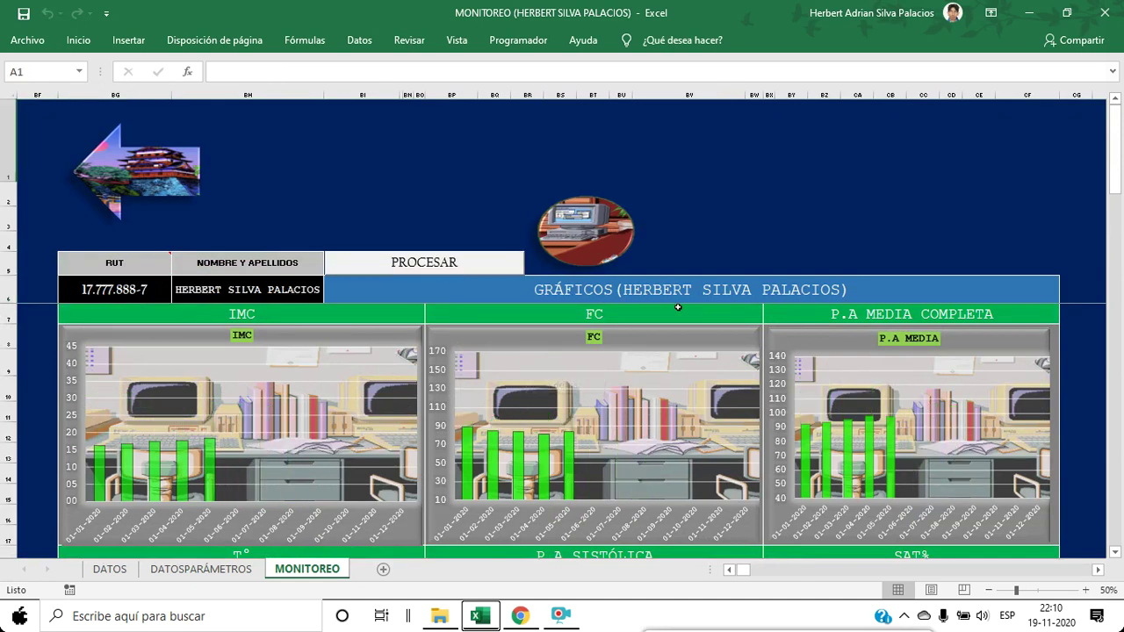
Look over the third patient's charts down to T°, P.A SISTÓLICA and SAT%, and check the general information form.
scroll(608, 439, down, 3)
scroll(610, 444, up, 7)
click(534, 222)
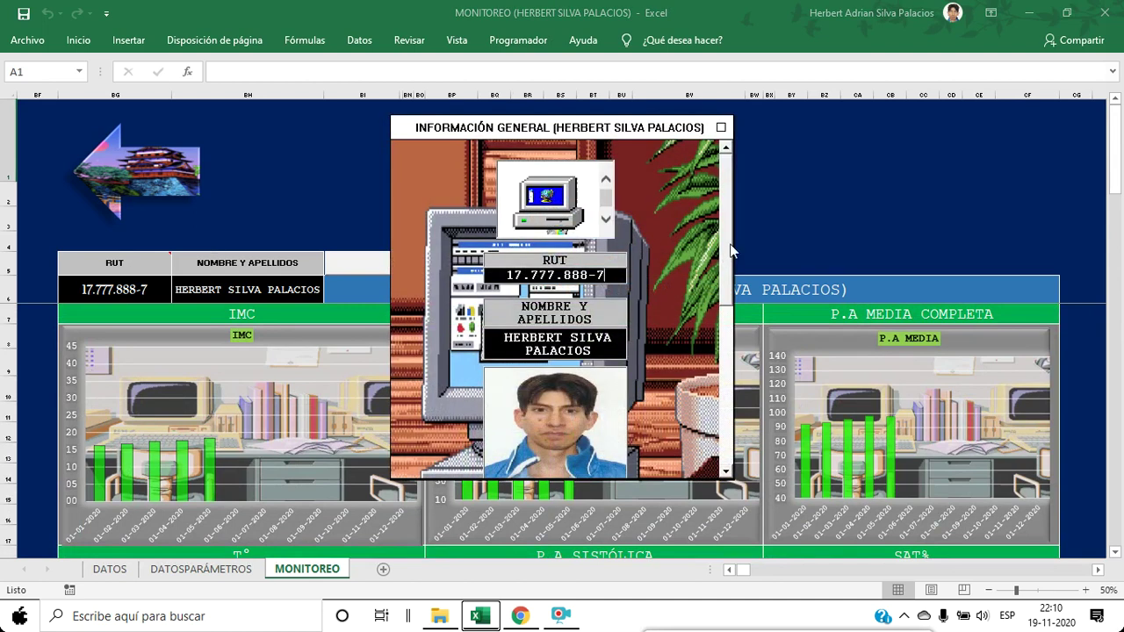
click(721, 127)
scroll(579, 455, down, 3)
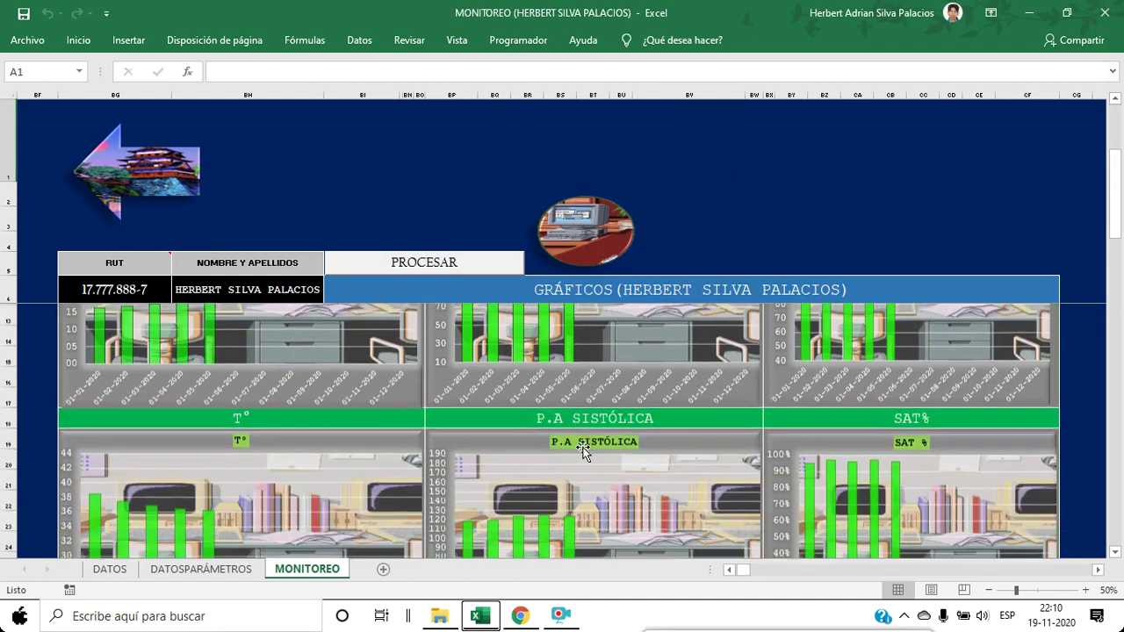
scroll(581, 434, up, 3)
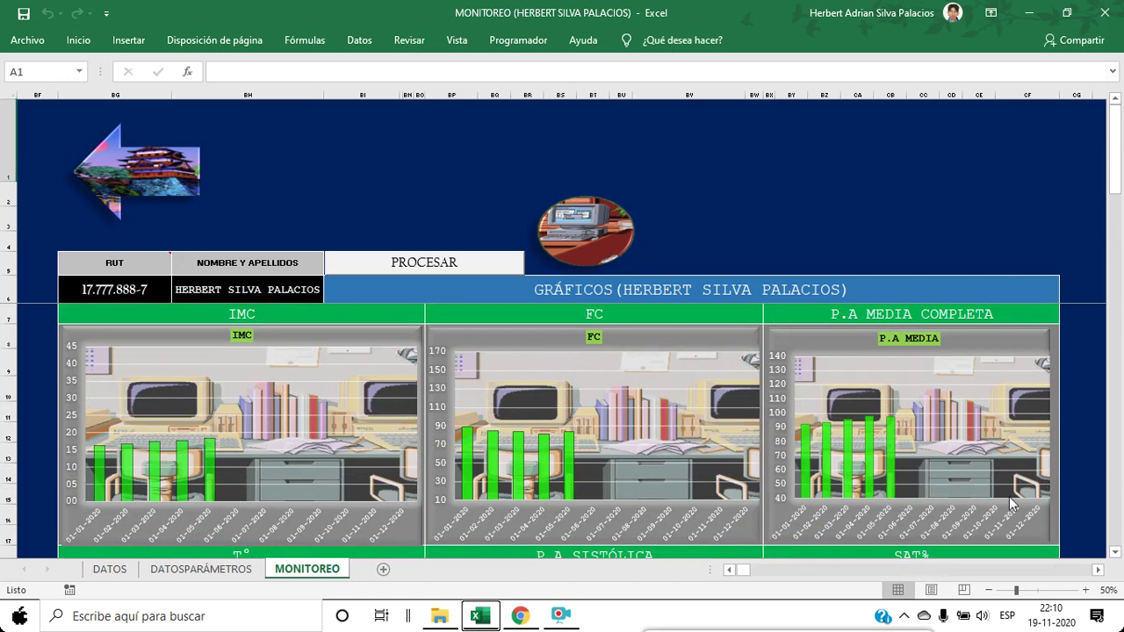